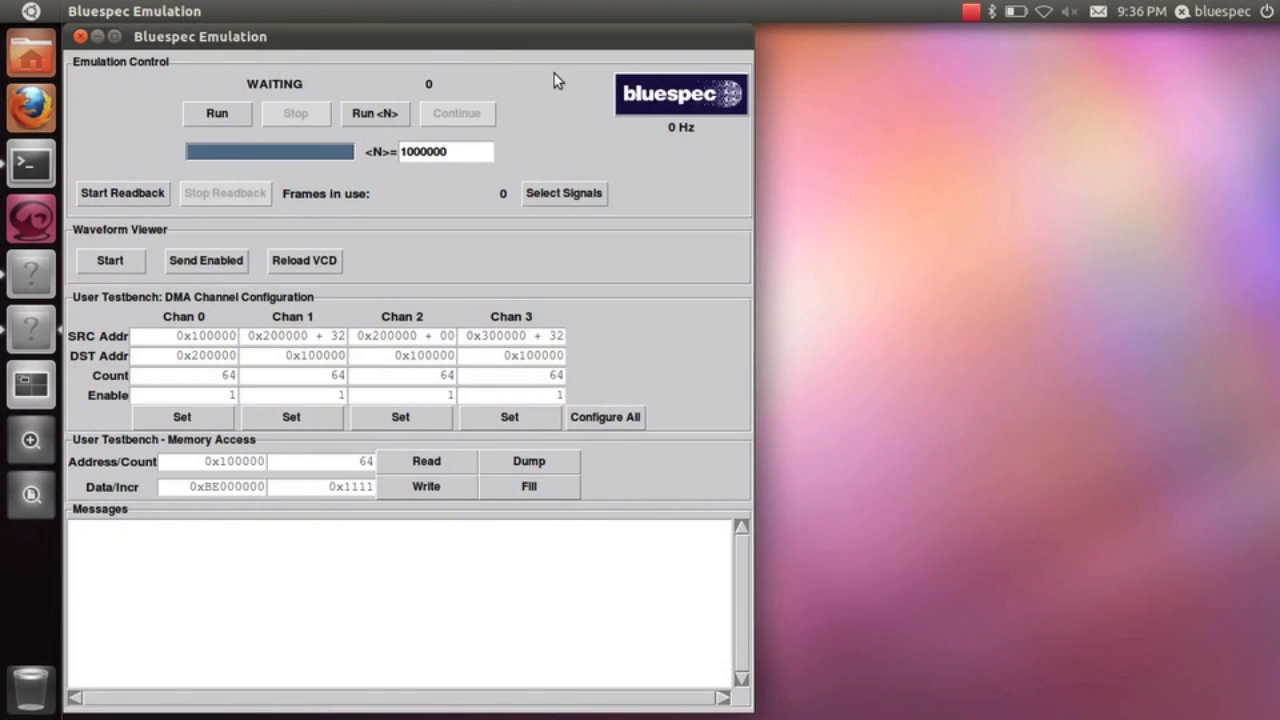
Open the signal selection window, restore it from full screen and reposition it on the desktop
click(576, 197)
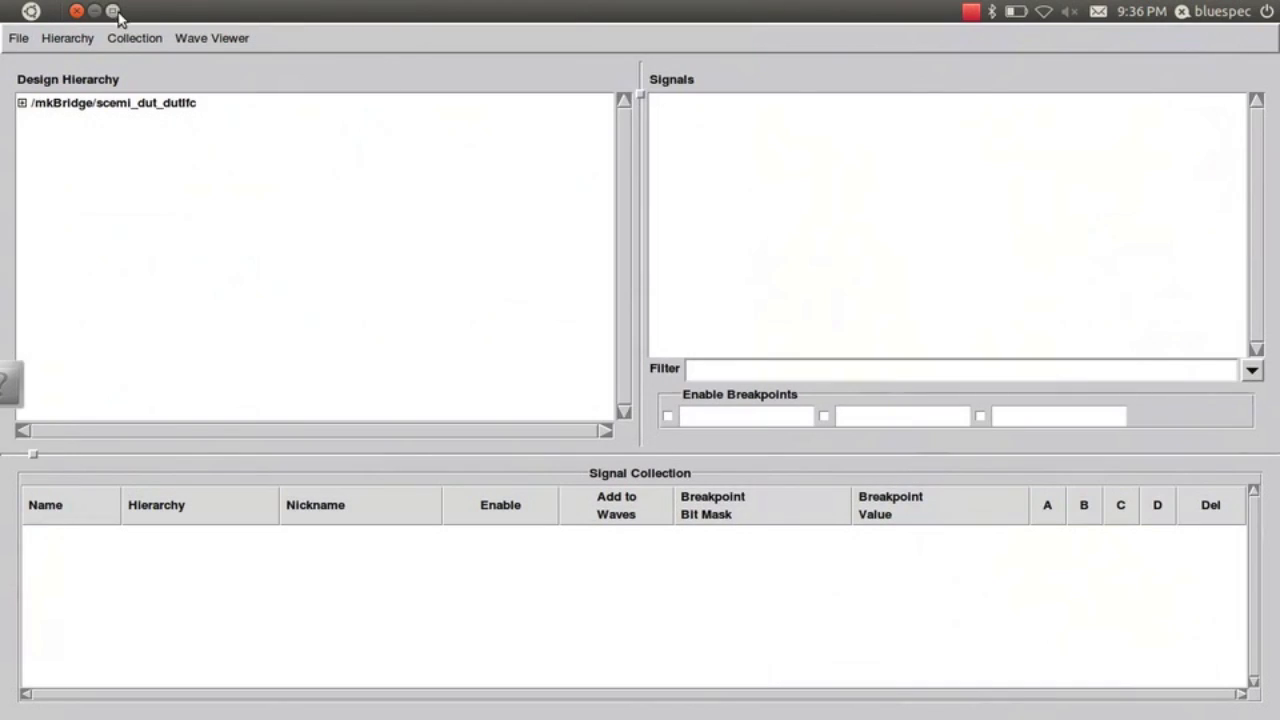
double_click(116, 15)
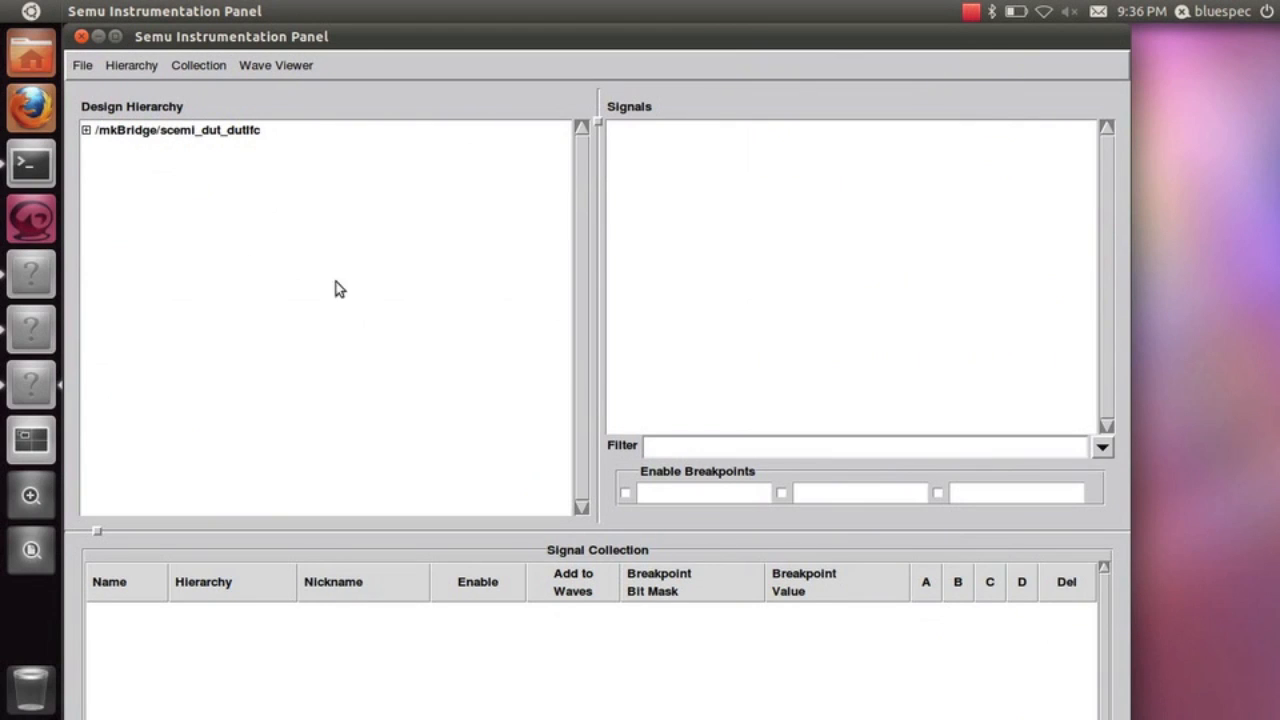
drag(370, 31, 432, 38)
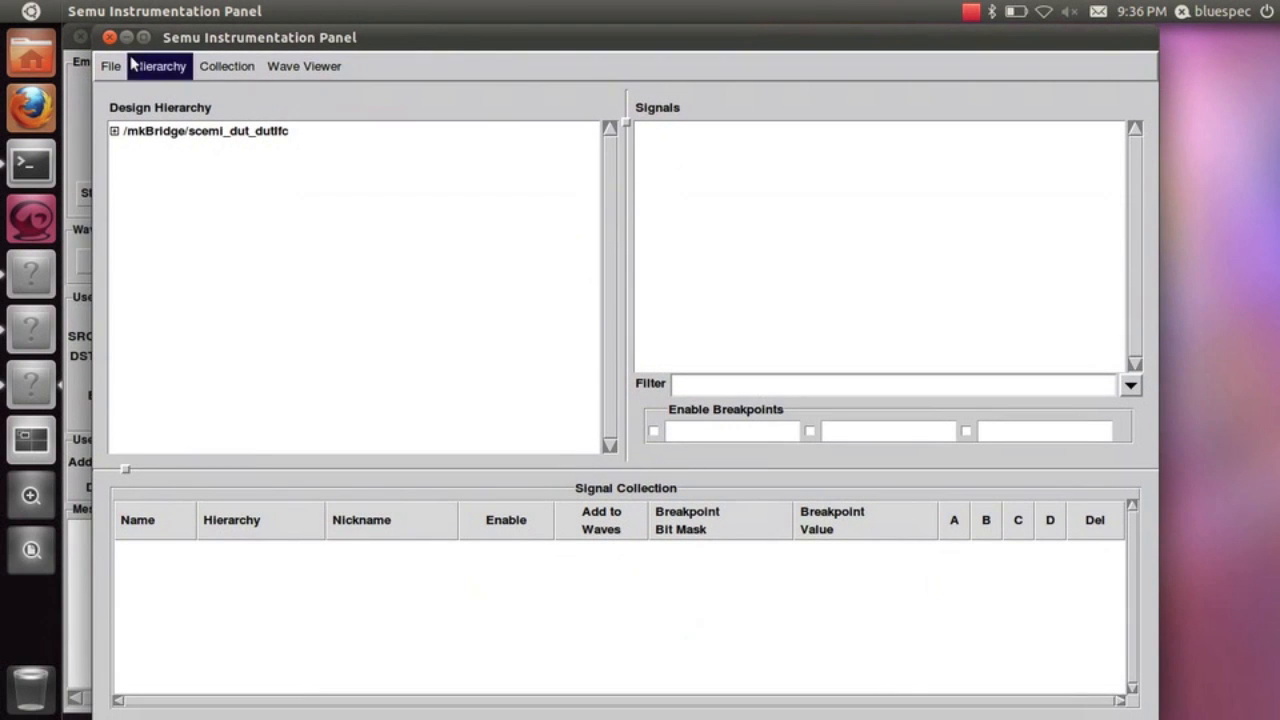
Expand /mkBridge/scemi_dut_dutIfc in the design hierarchy, find the dmac instance and make it the hierarchy root
click(114, 131)
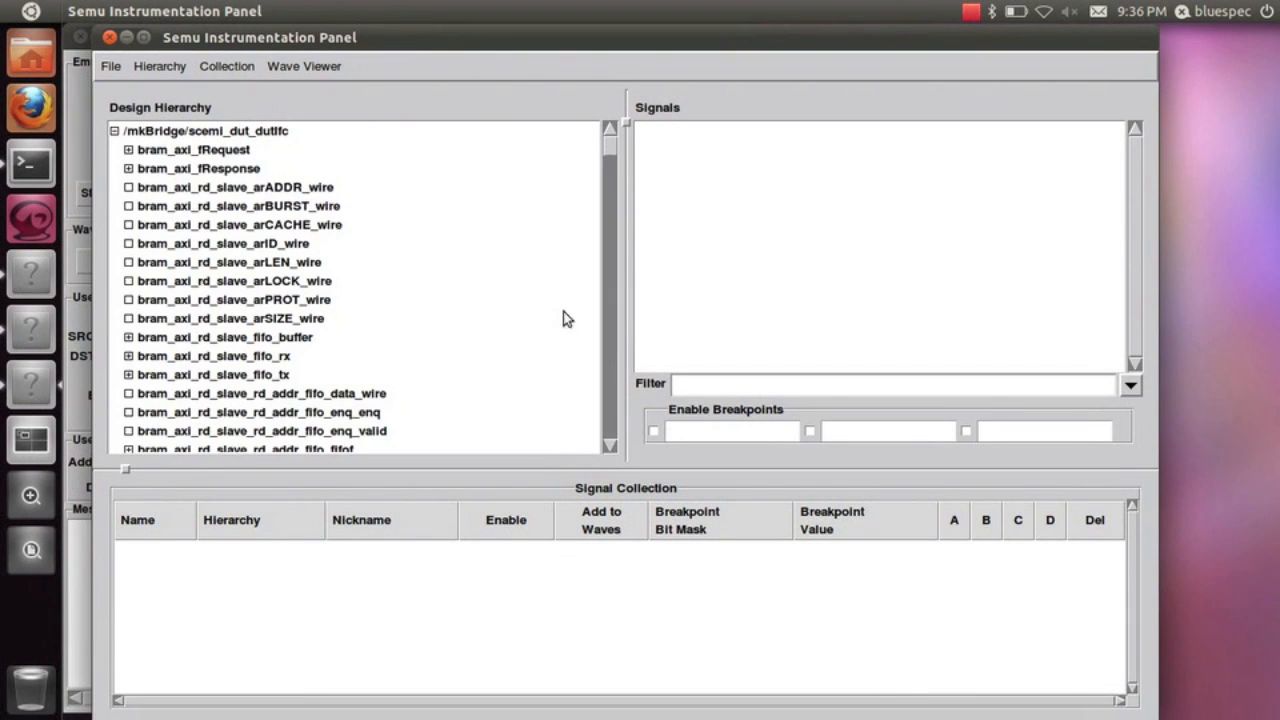
click(608, 340)
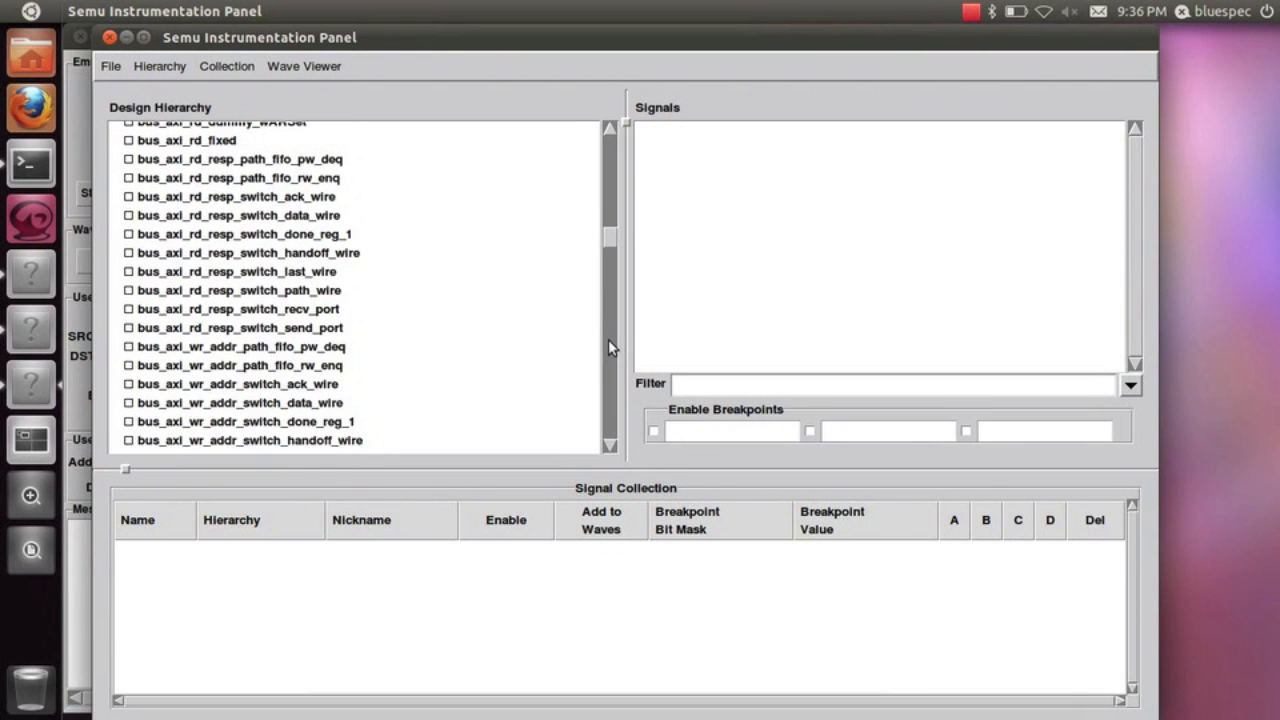
click(609, 345)
click(609, 345)
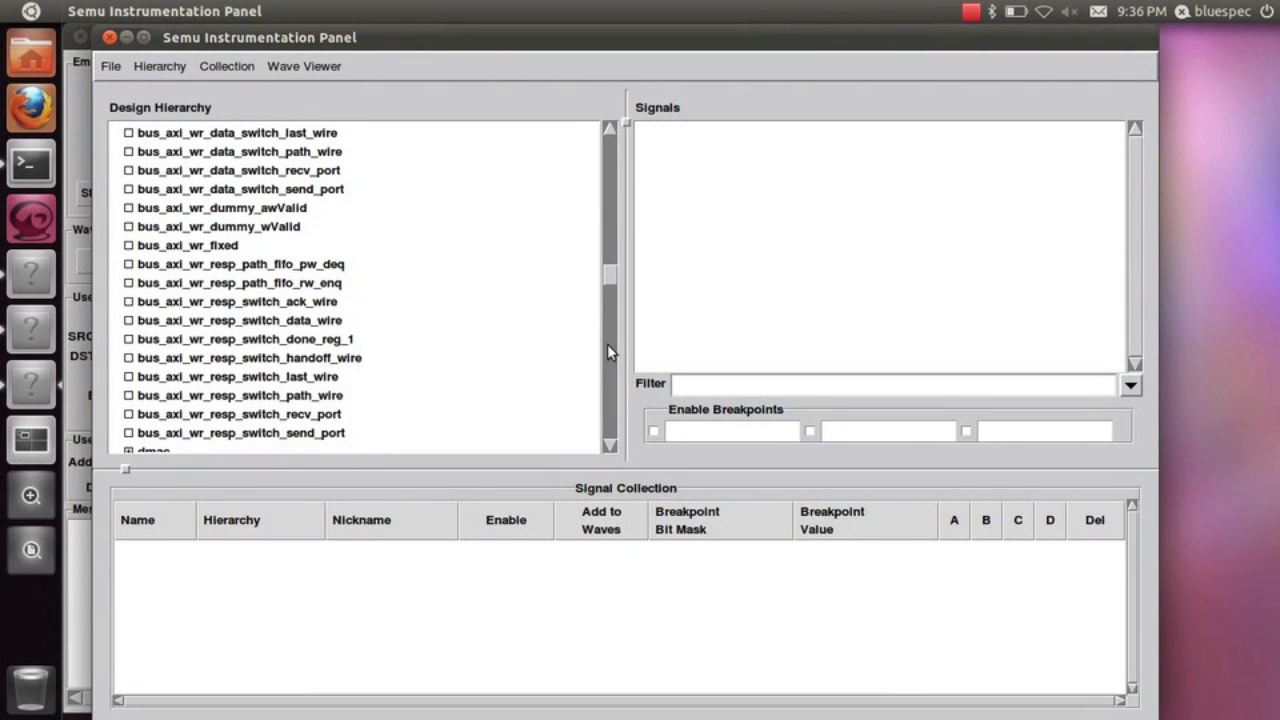
click(611, 446)
click(611, 446)
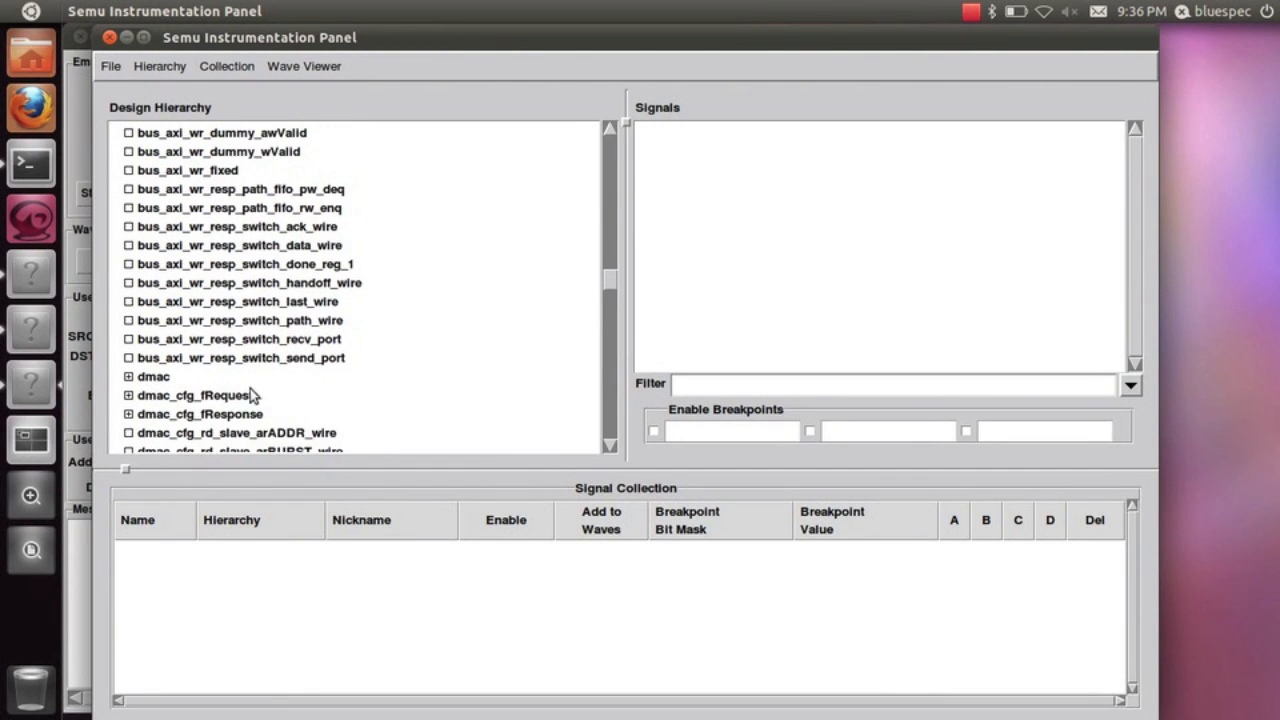
click(155, 378)
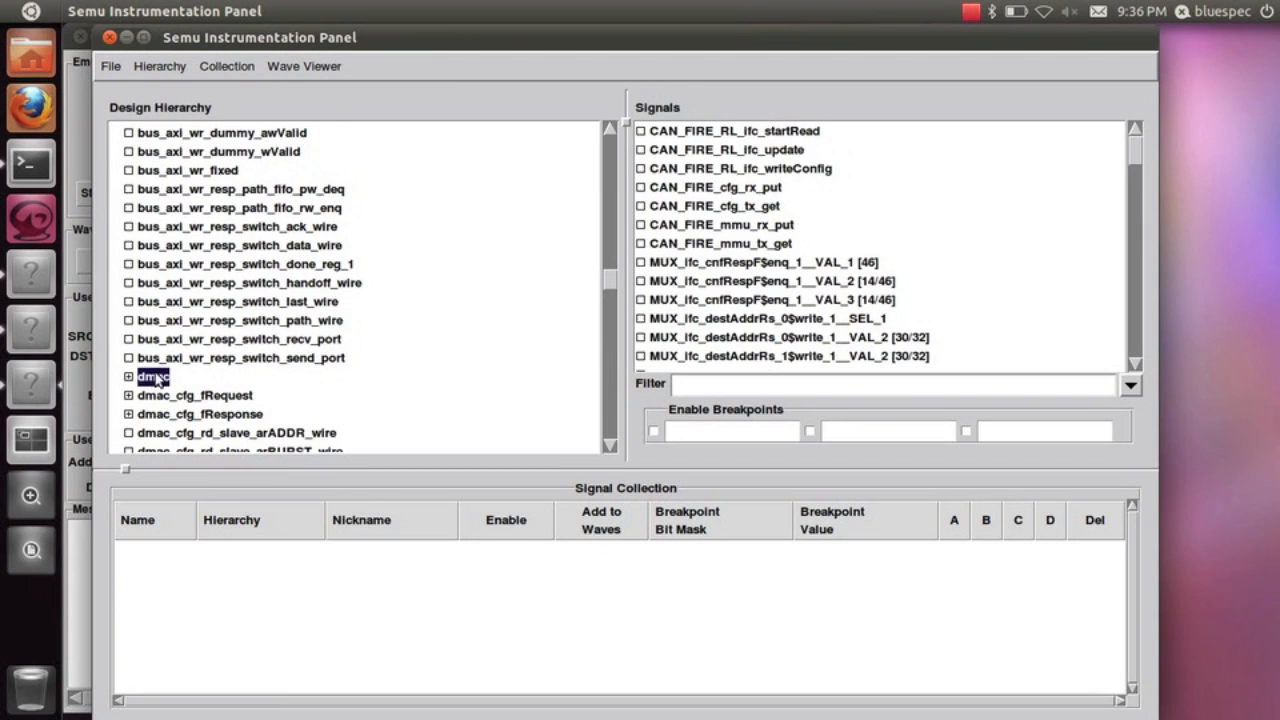
click(160, 66)
click(165, 152)
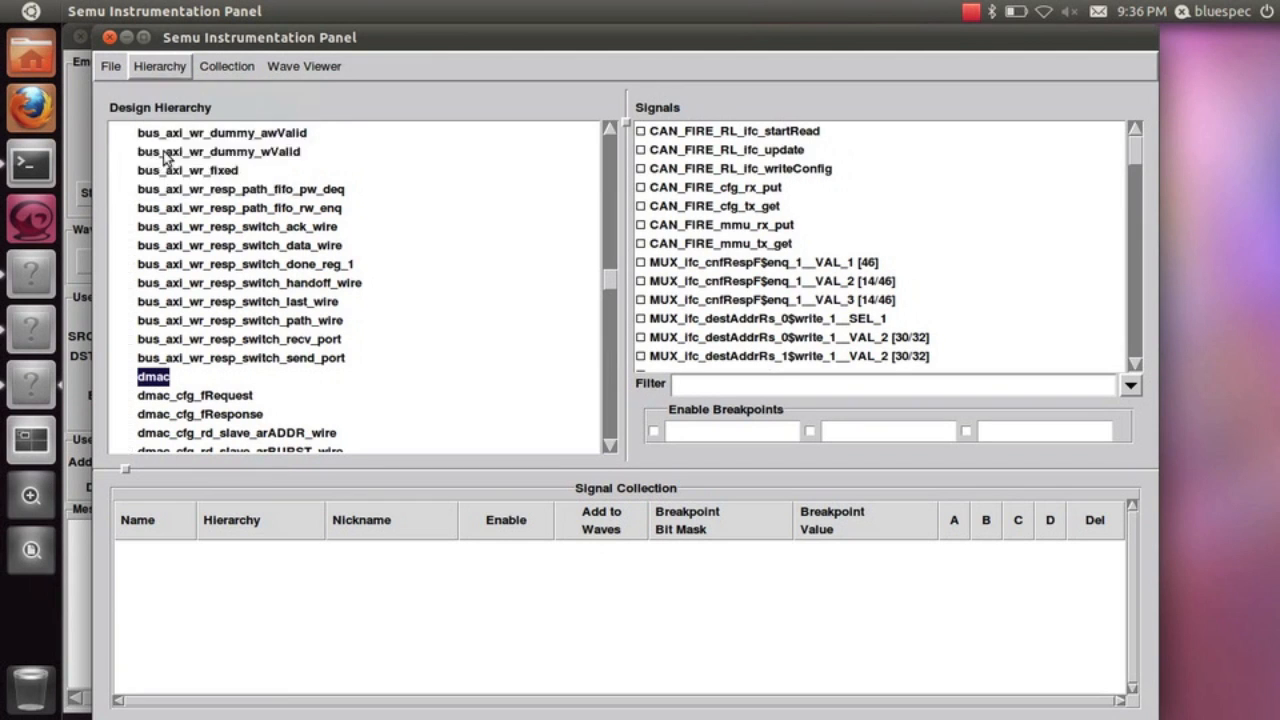
click(148, 133)
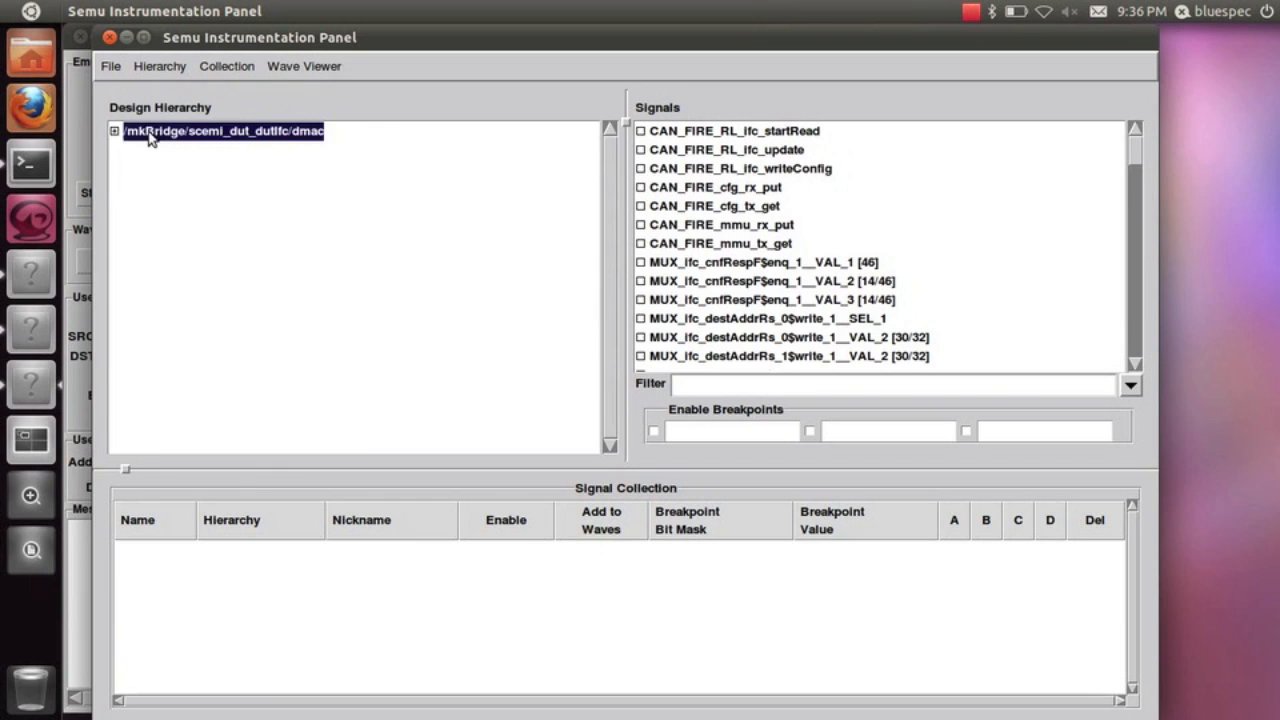
Add the dmac signal ifc_count [32] to the signal collection without enabling it
click(1137, 310)
click(1137, 310)
click(1137, 310)
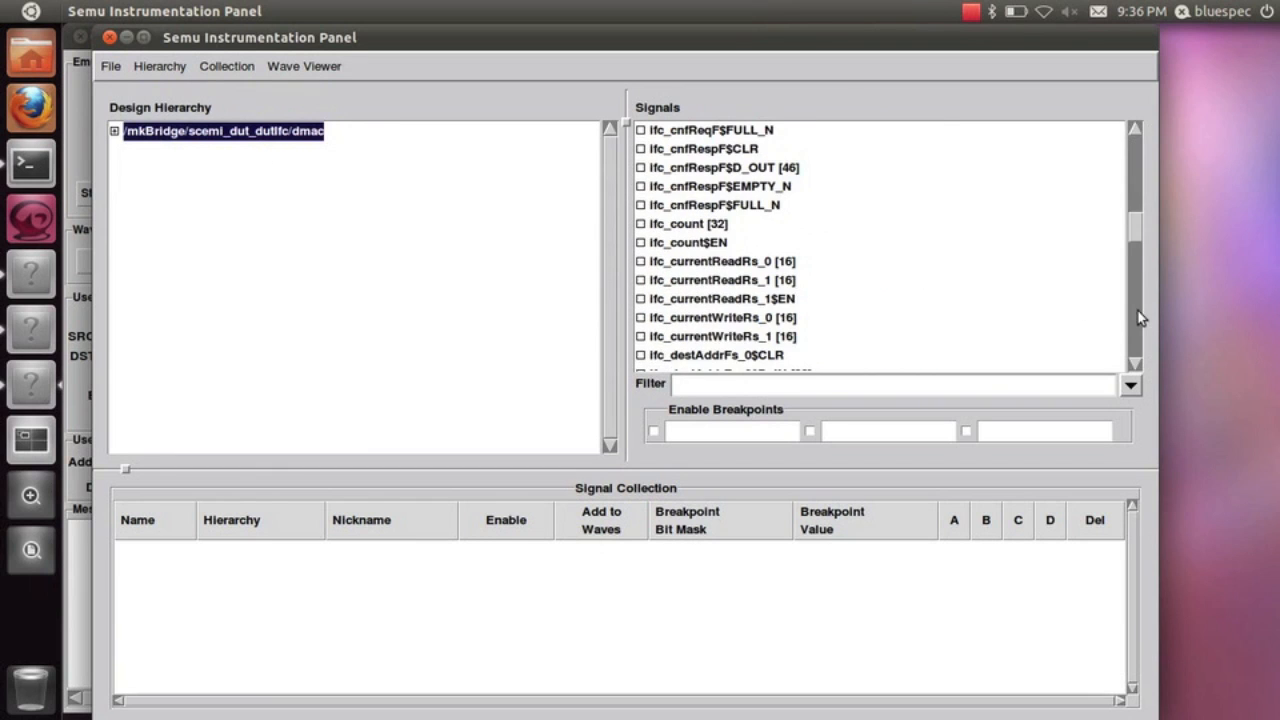
right_click(682, 228)
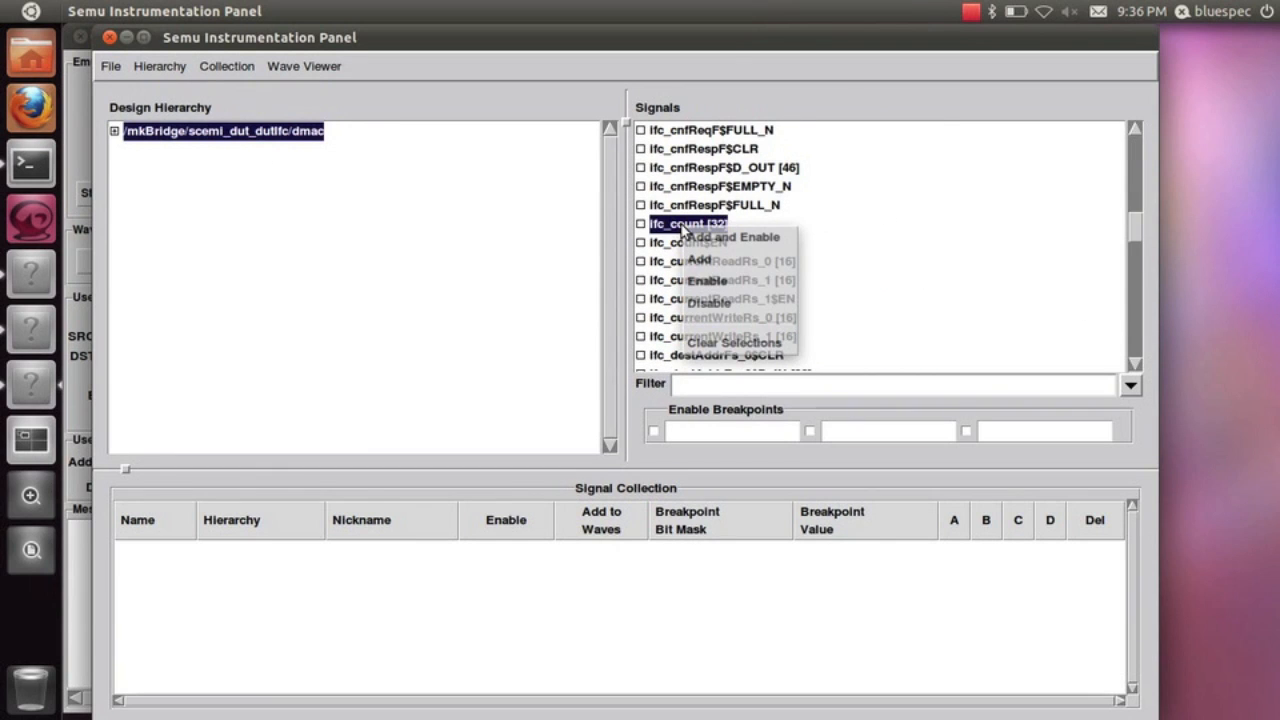
click(699, 259)
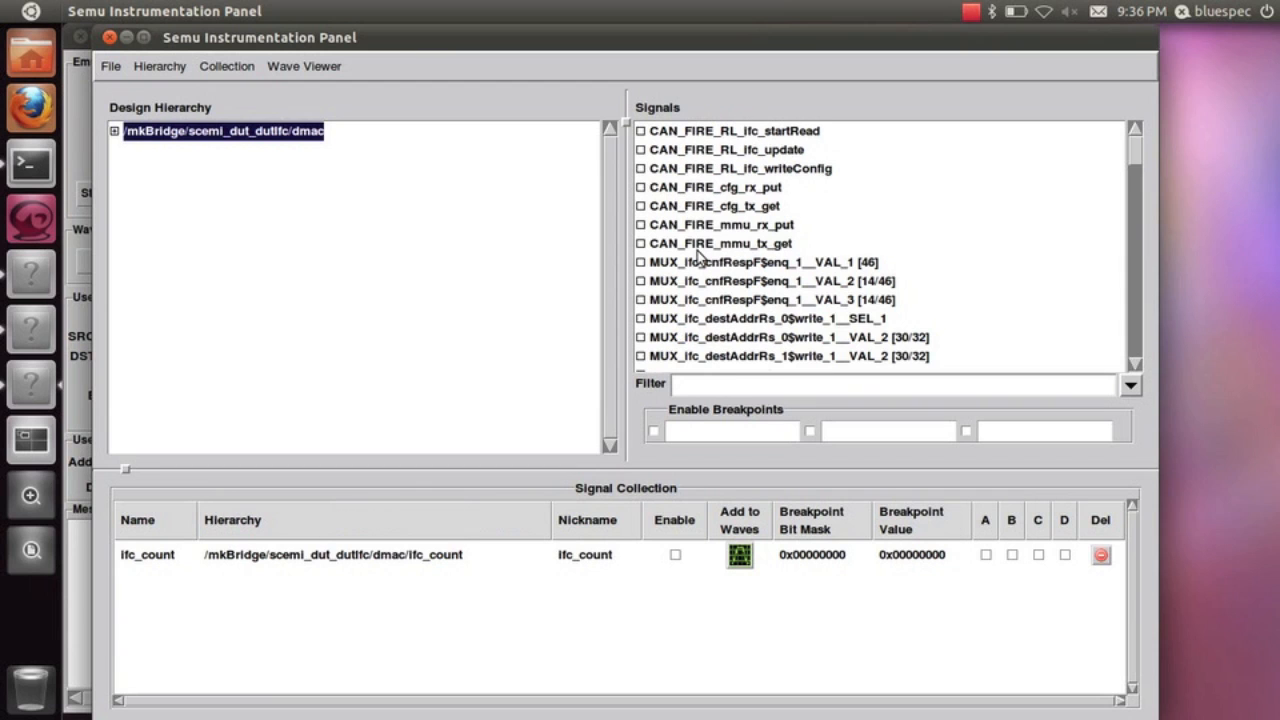
Expand dmac and add the ifc_mmuReqF signals D_OUT, EMPTY_N and FULL_N to the signal collection
click(114, 131)
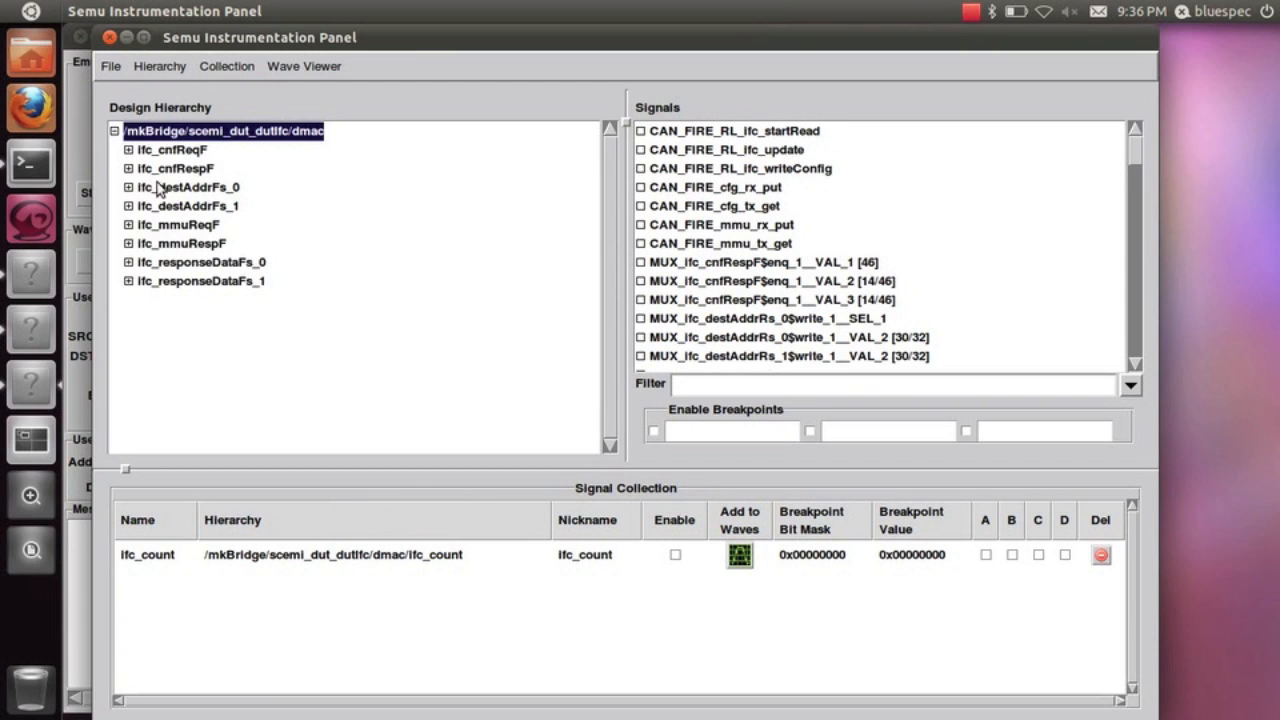
click(182, 226)
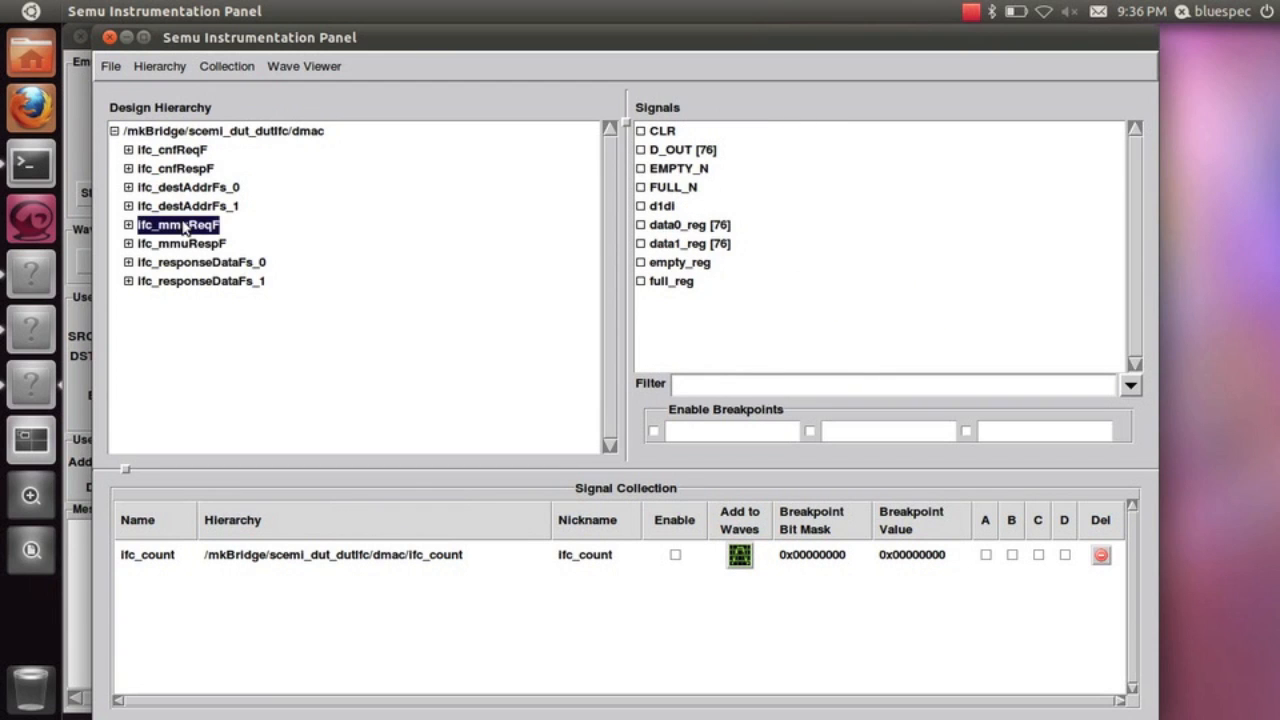
right_click(674, 152)
click(688, 181)
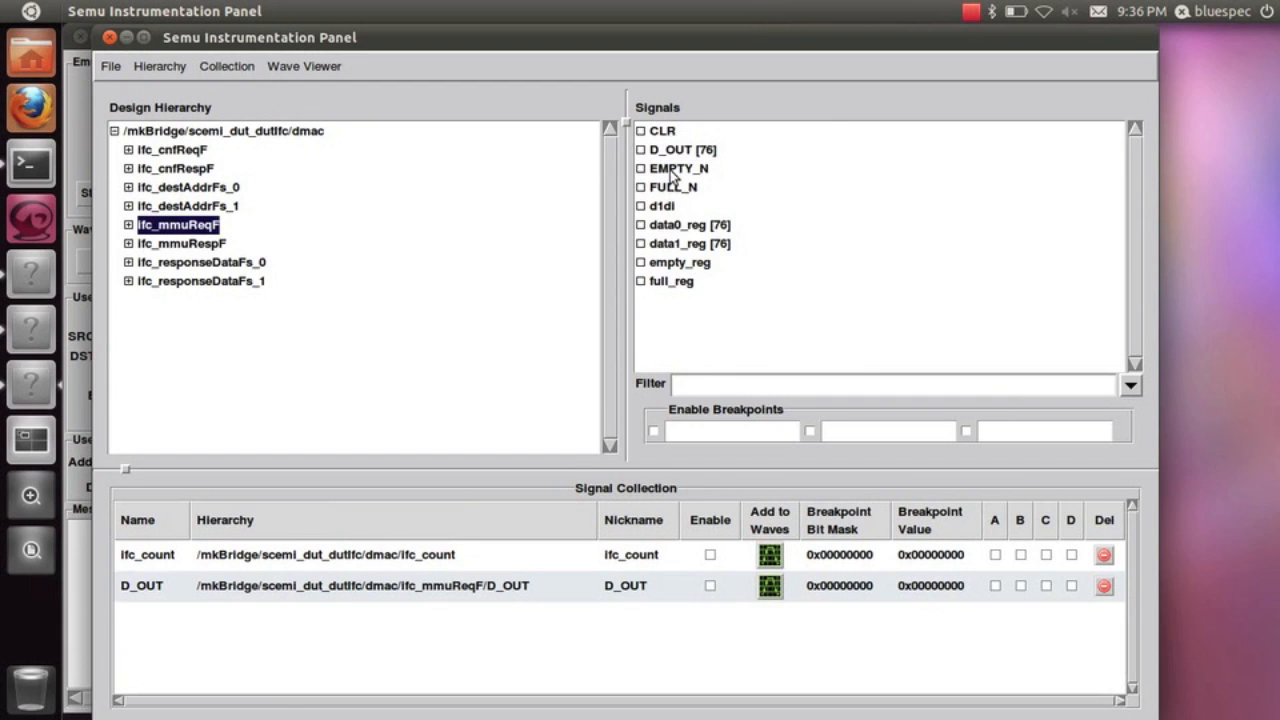
right_click(672, 170)
click(686, 204)
right_click(672, 189)
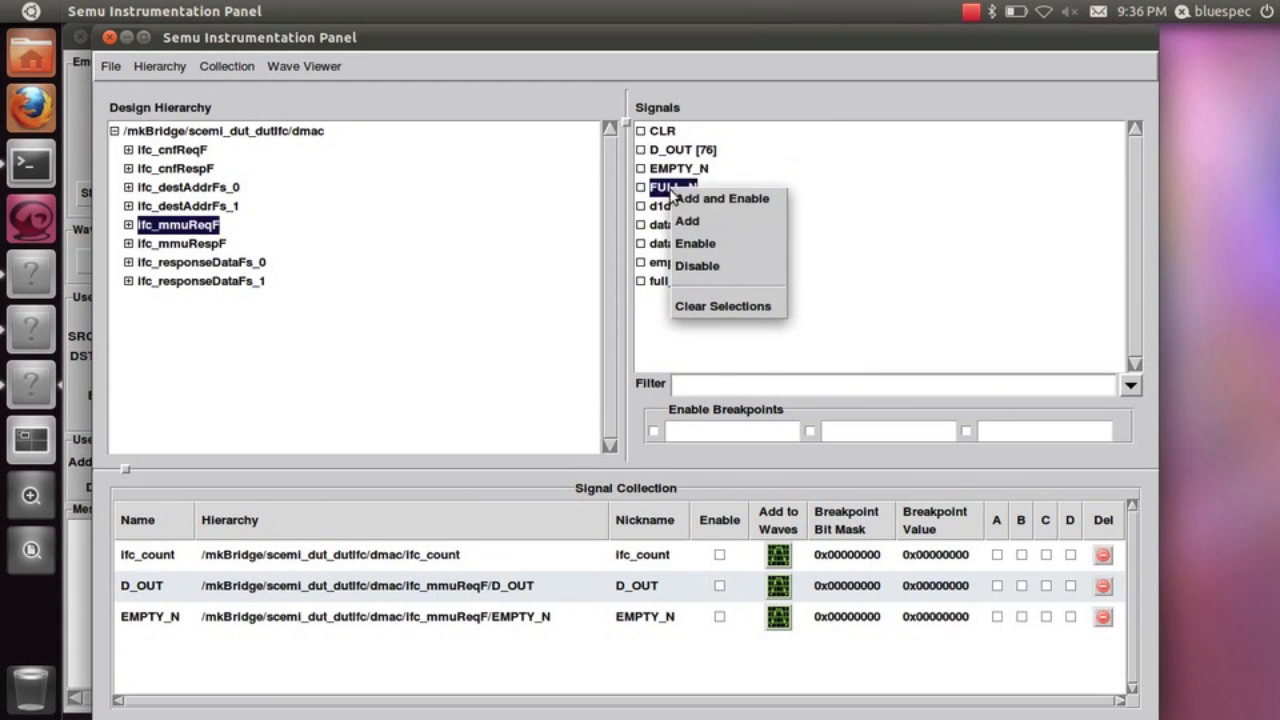
click(686, 223)
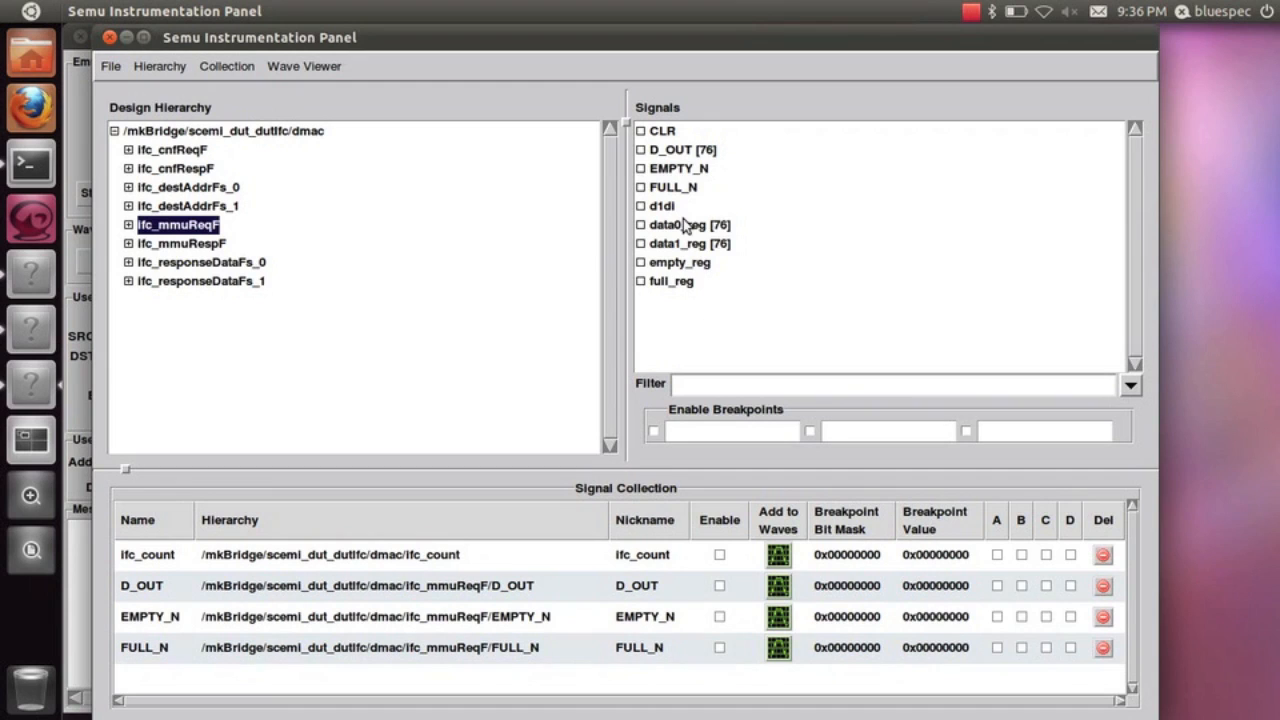
Set ifc_count's breakpoint value to 1000, assign it to condition A, and enable a breakpoint with the expression A
double_click(929, 553)
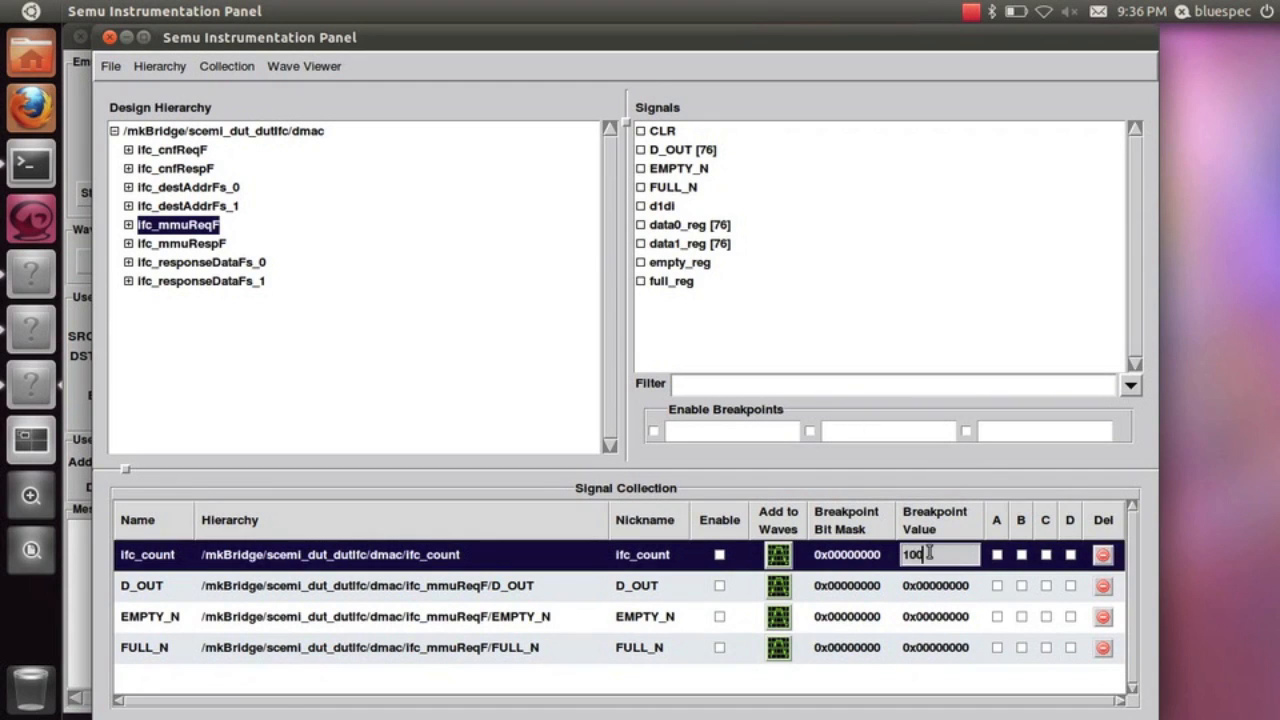
key(Return)
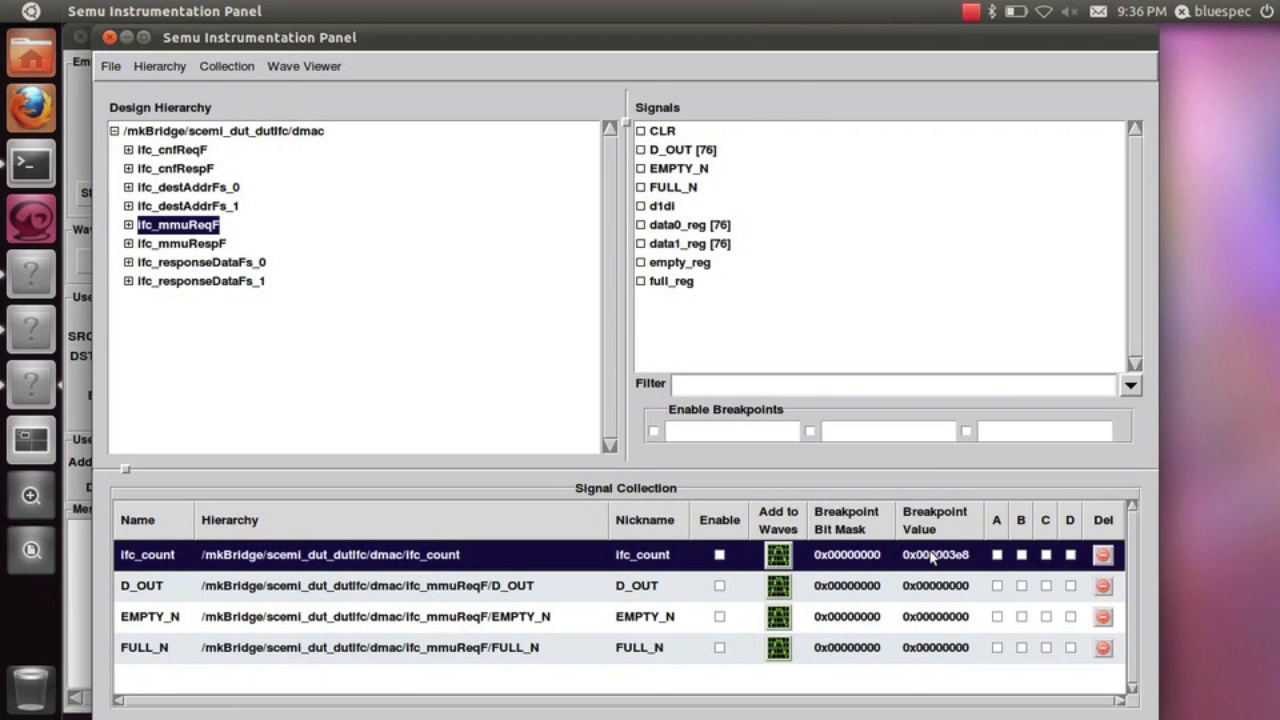
click(995, 555)
click(744, 438)
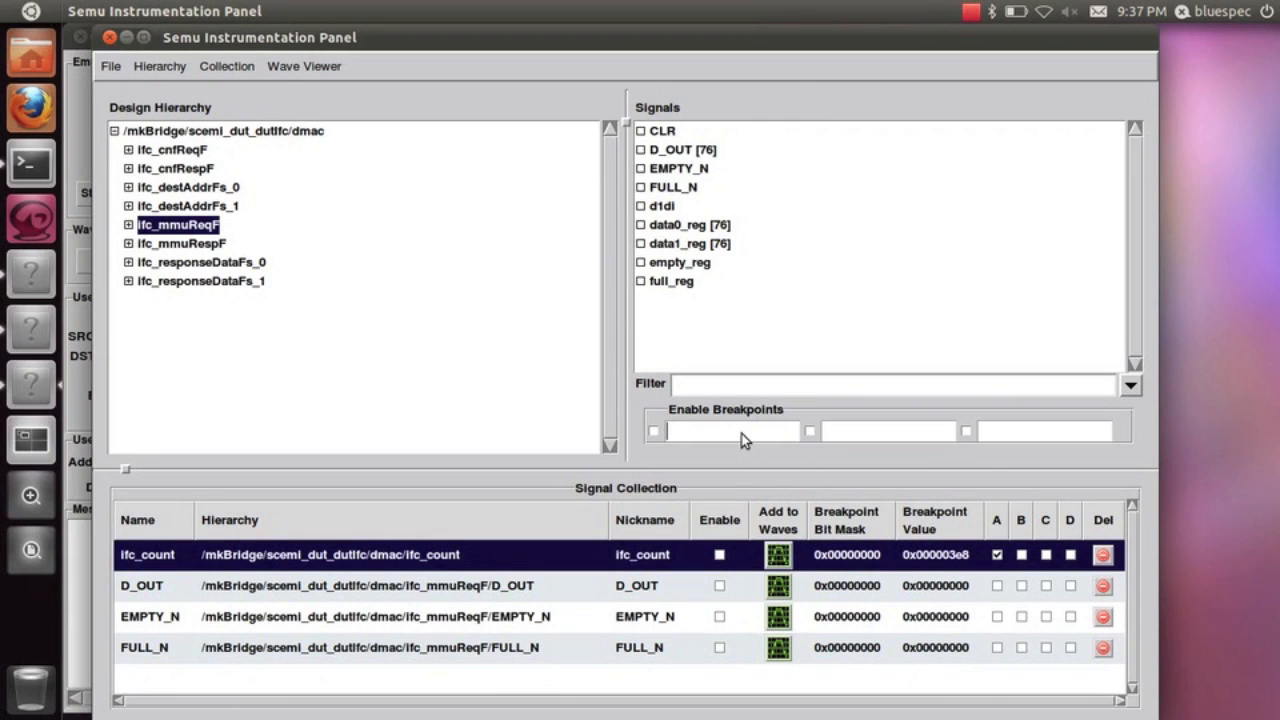
text(A)
click(653, 431)
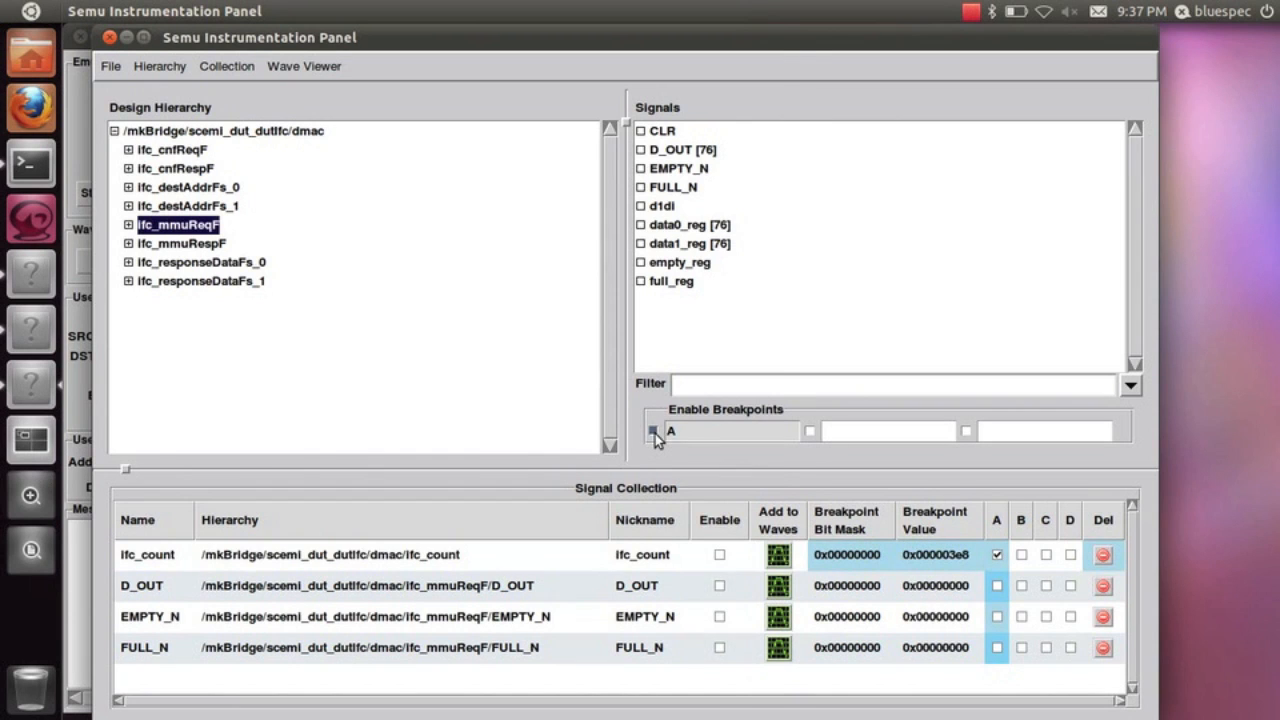
Switch to the Bluespec Emulation window, start readback and run the emulation
key(alt+Tab)
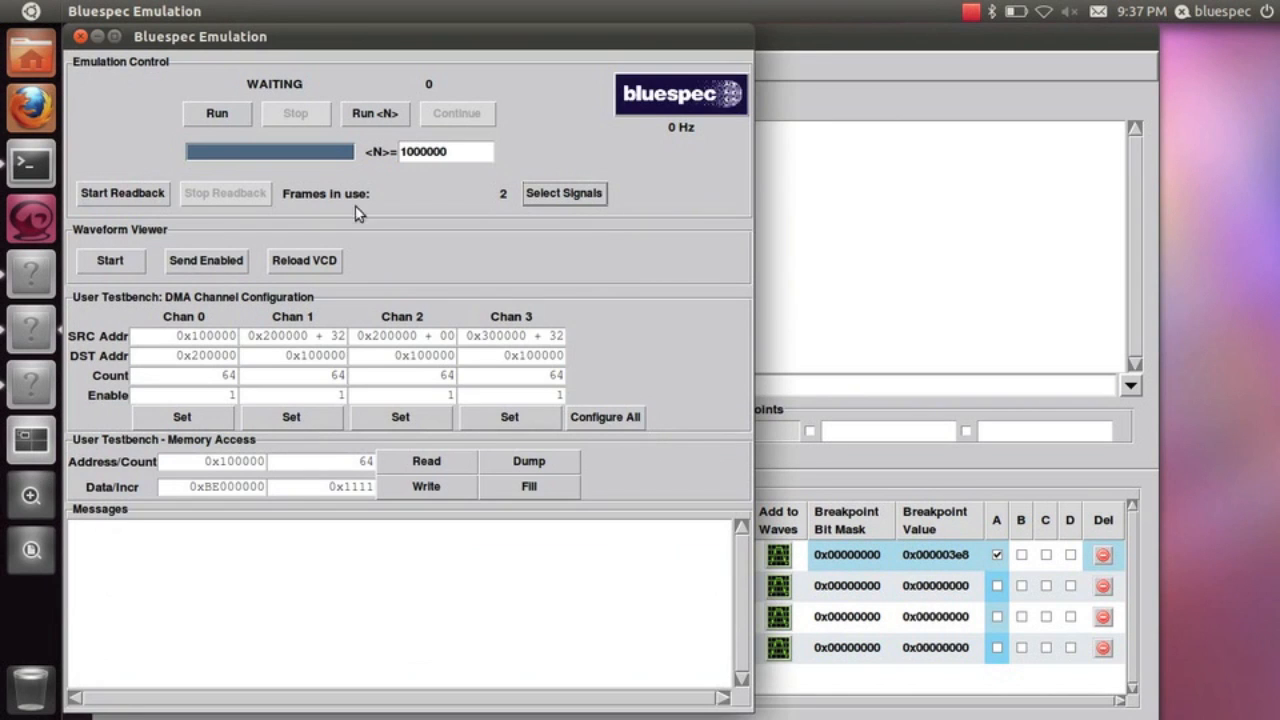
click(143, 197)
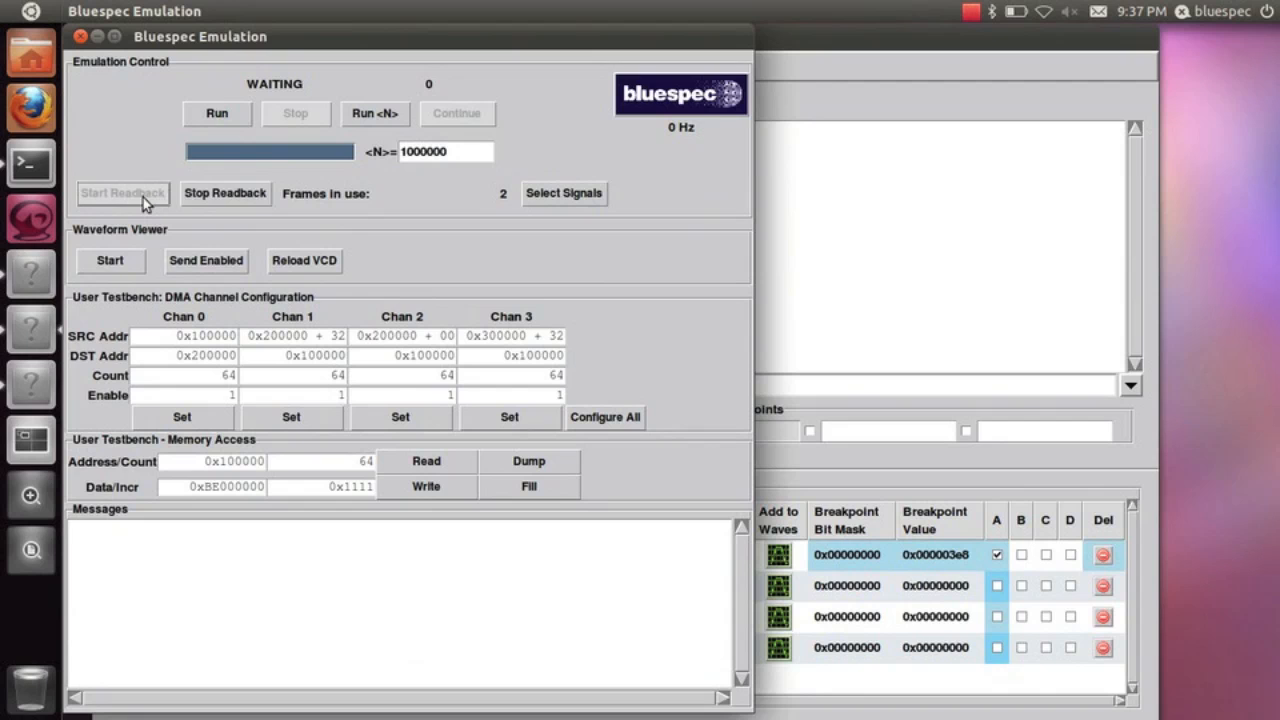
click(244, 124)
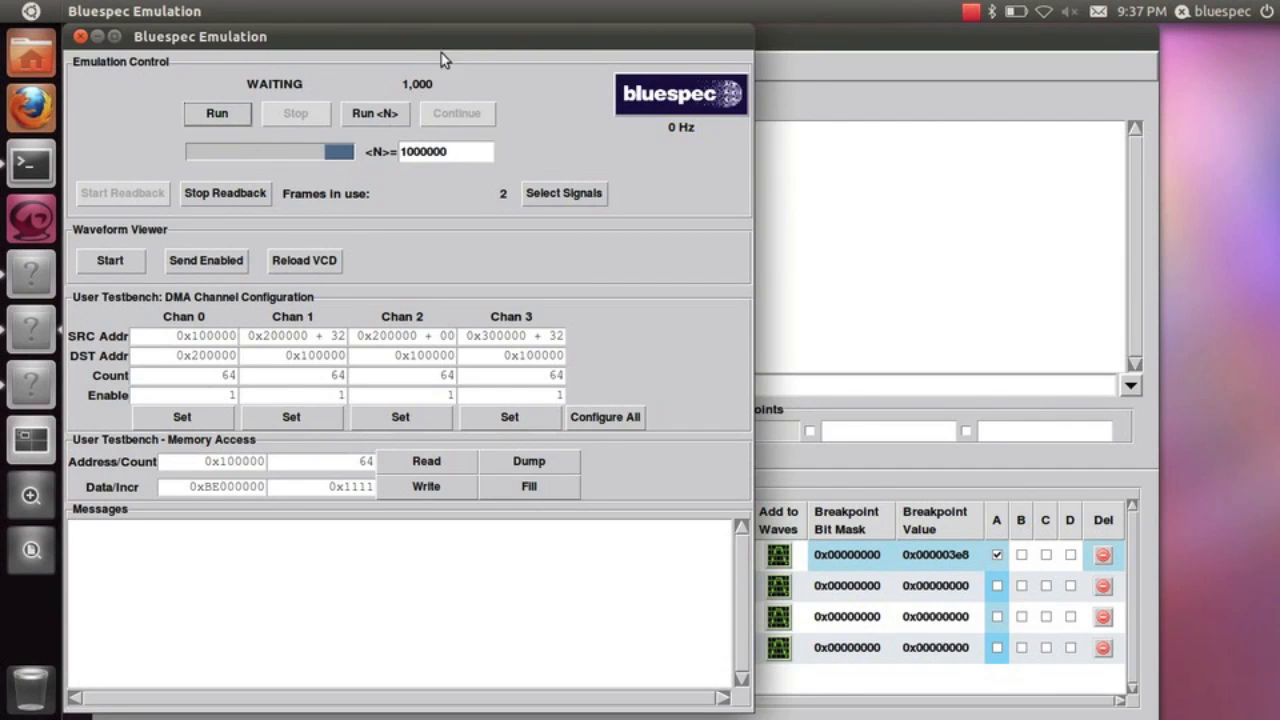
Enable ifc_count in the signal collection and run the emulation for 50 cycles
key(alt+Tab)
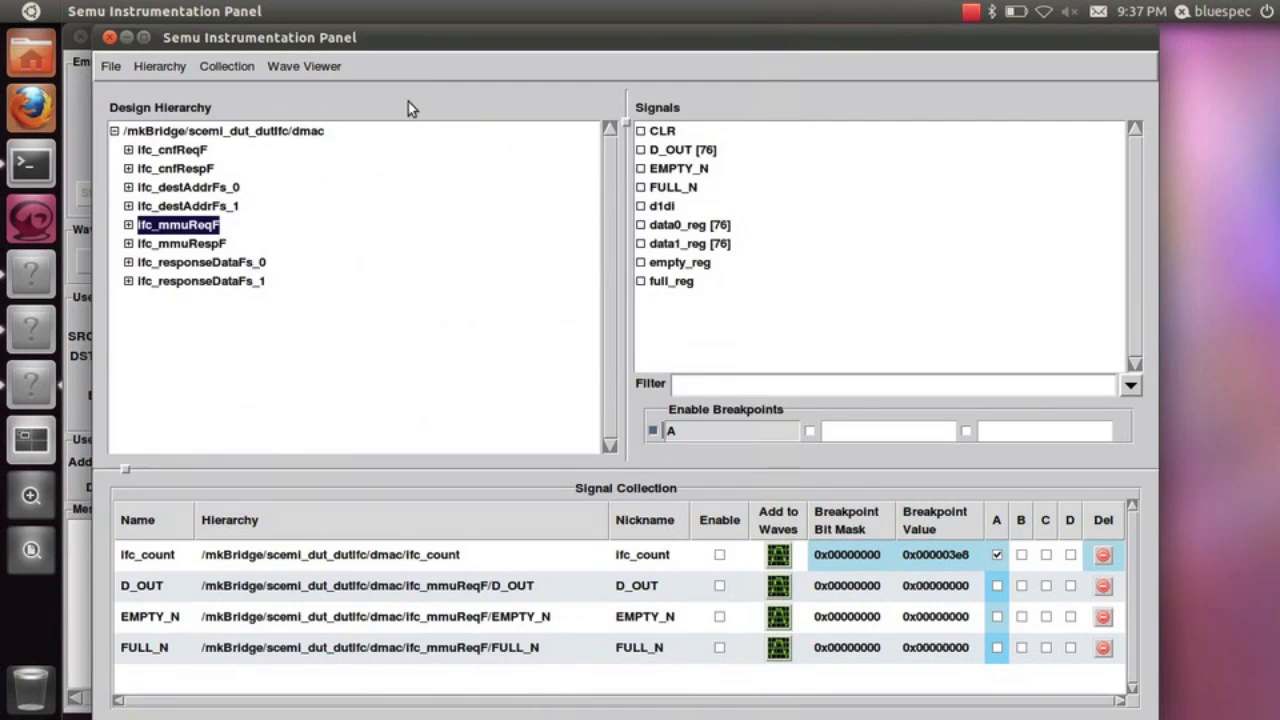
click(720, 556)
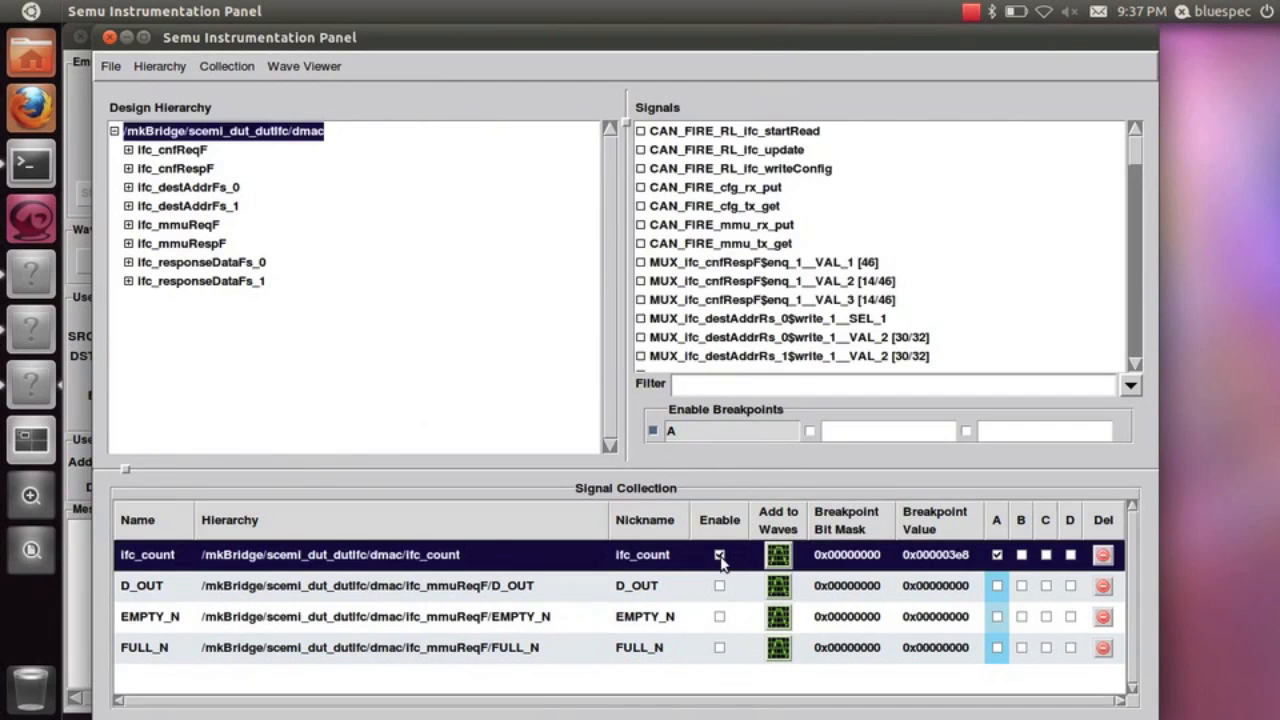
key(alt+Tab)
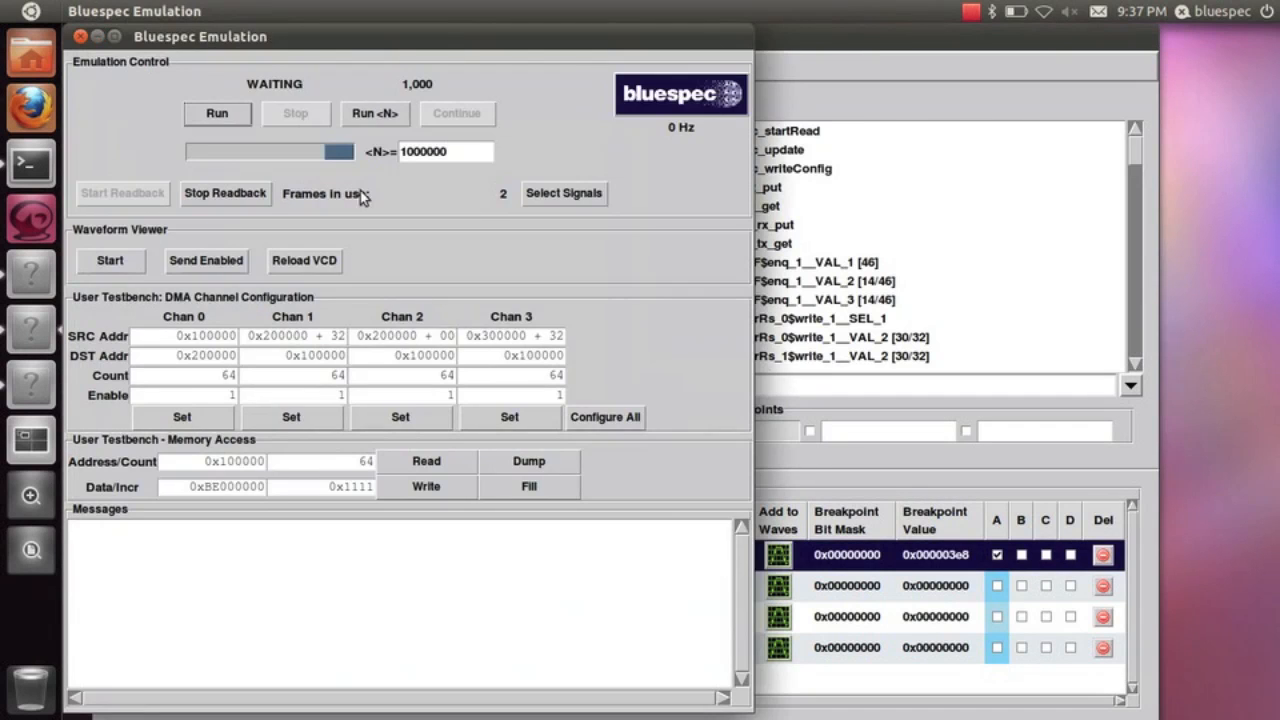
double_click(437, 151)
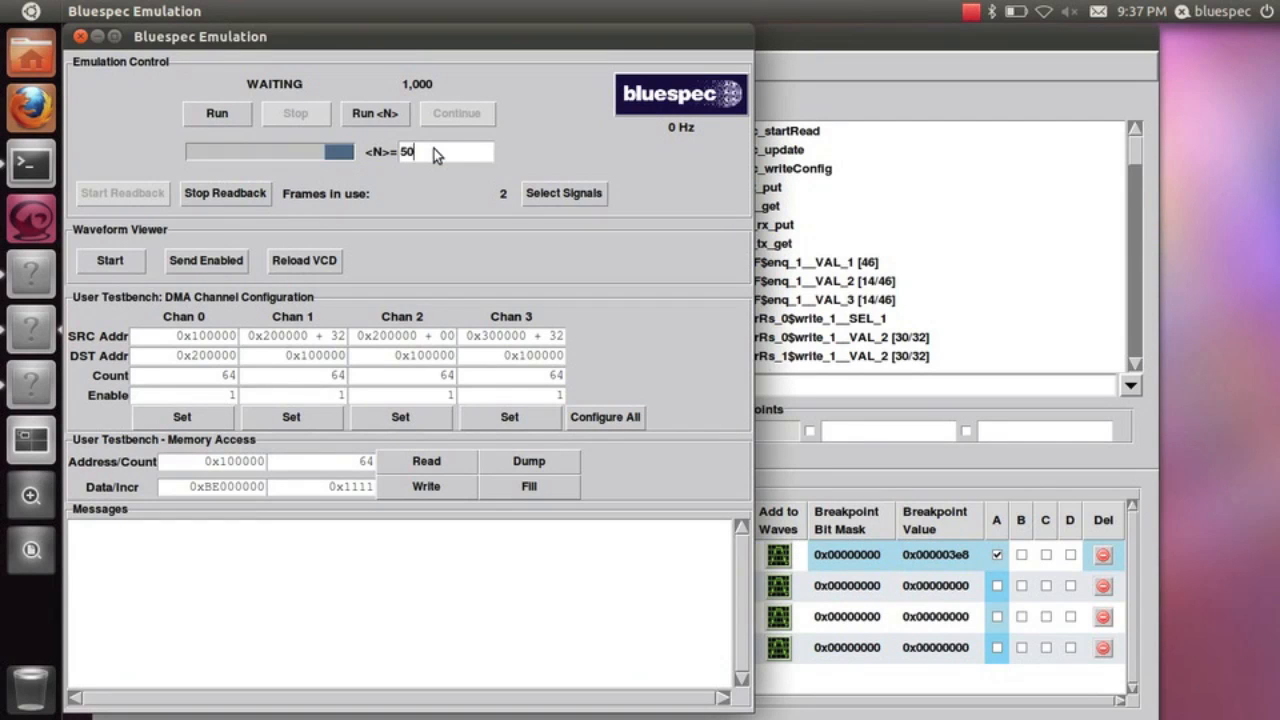
click(392, 118)
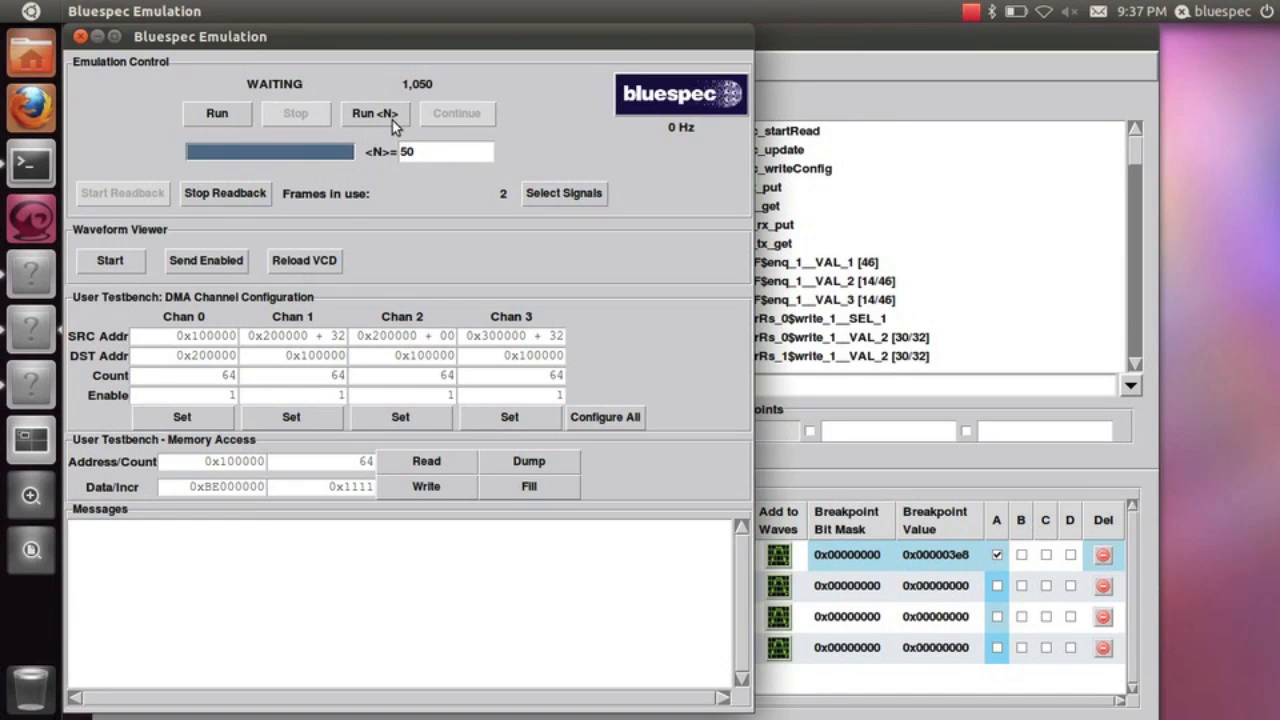
Back in the Semu Instrumentation Panel, disable ifc_count and breakpoint A, and remove ifc_count from condition A
key(alt+Tab)
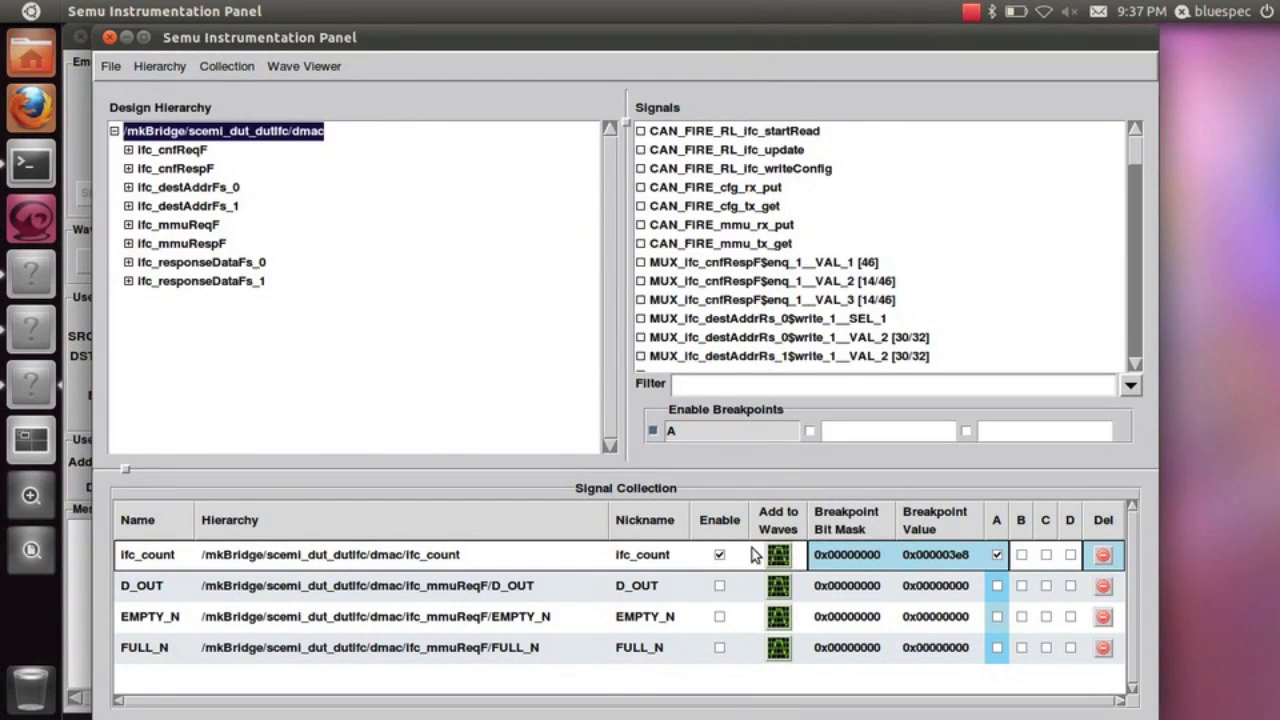
click(720, 556)
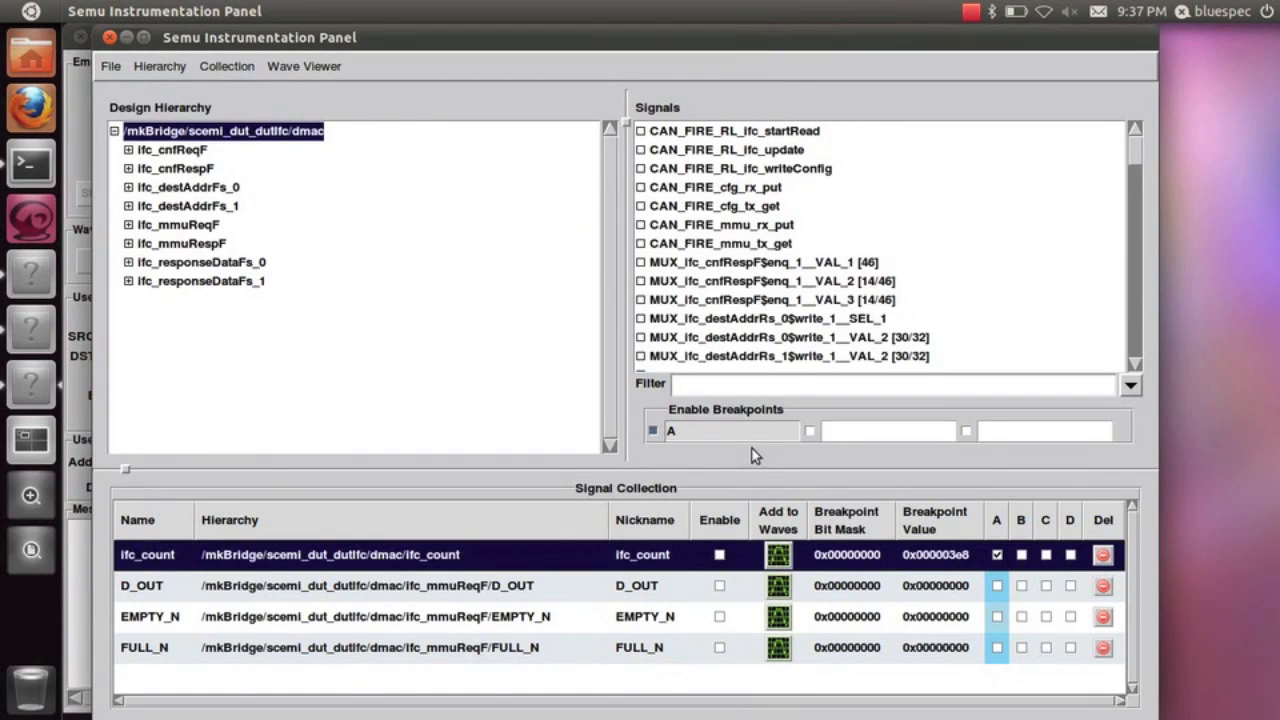
click(655, 432)
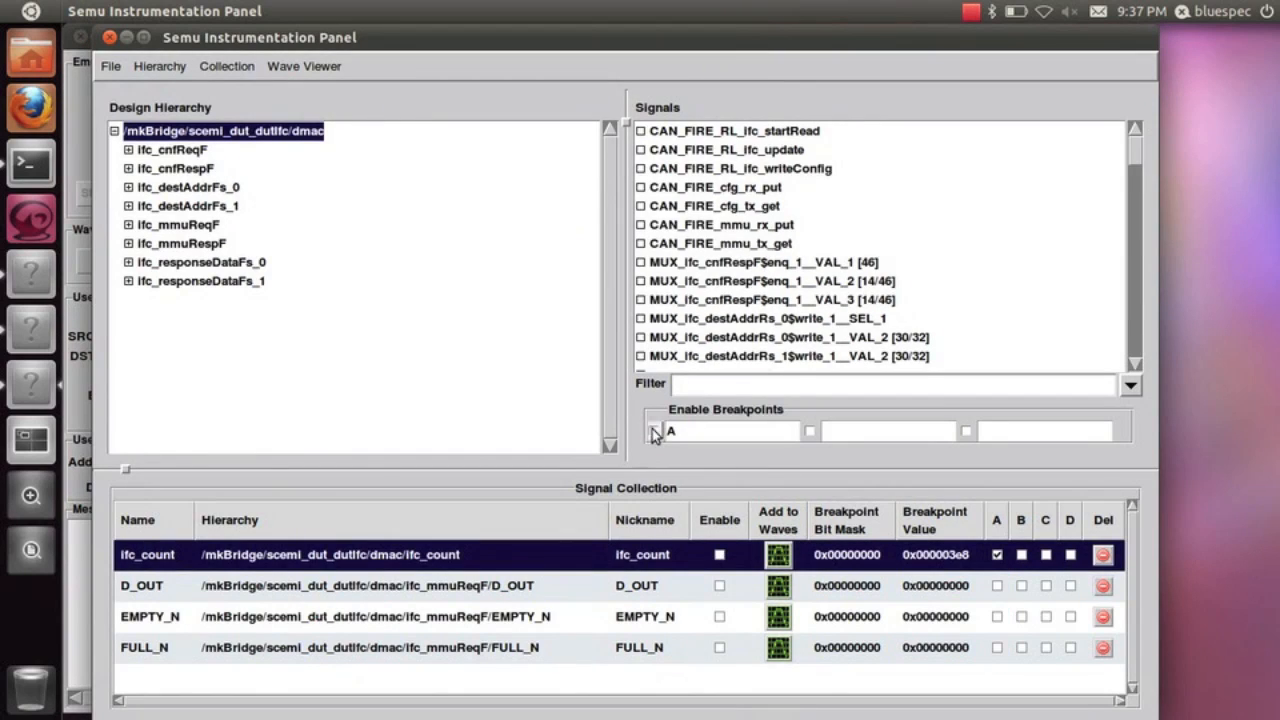
click(997, 555)
Assign EMPTY_N to condition A and set its breakpoint value to 1
click(997, 617)
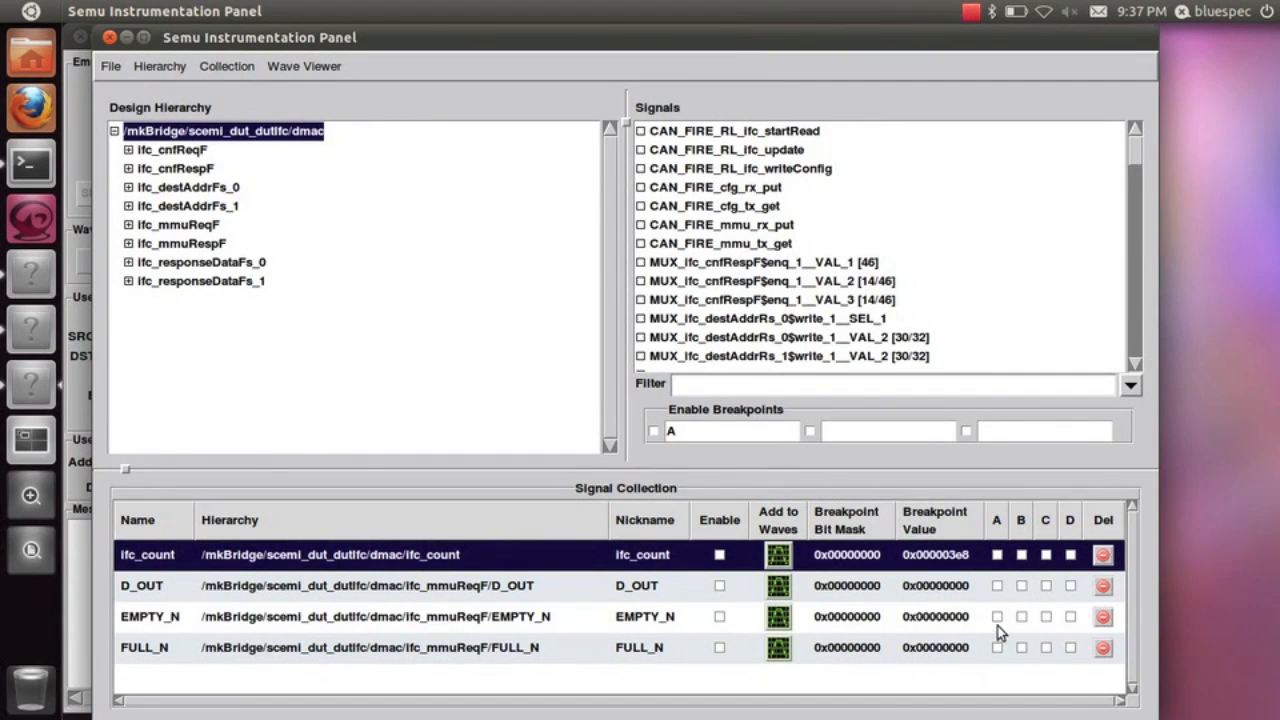
double_click(931, 617)
key(Return)
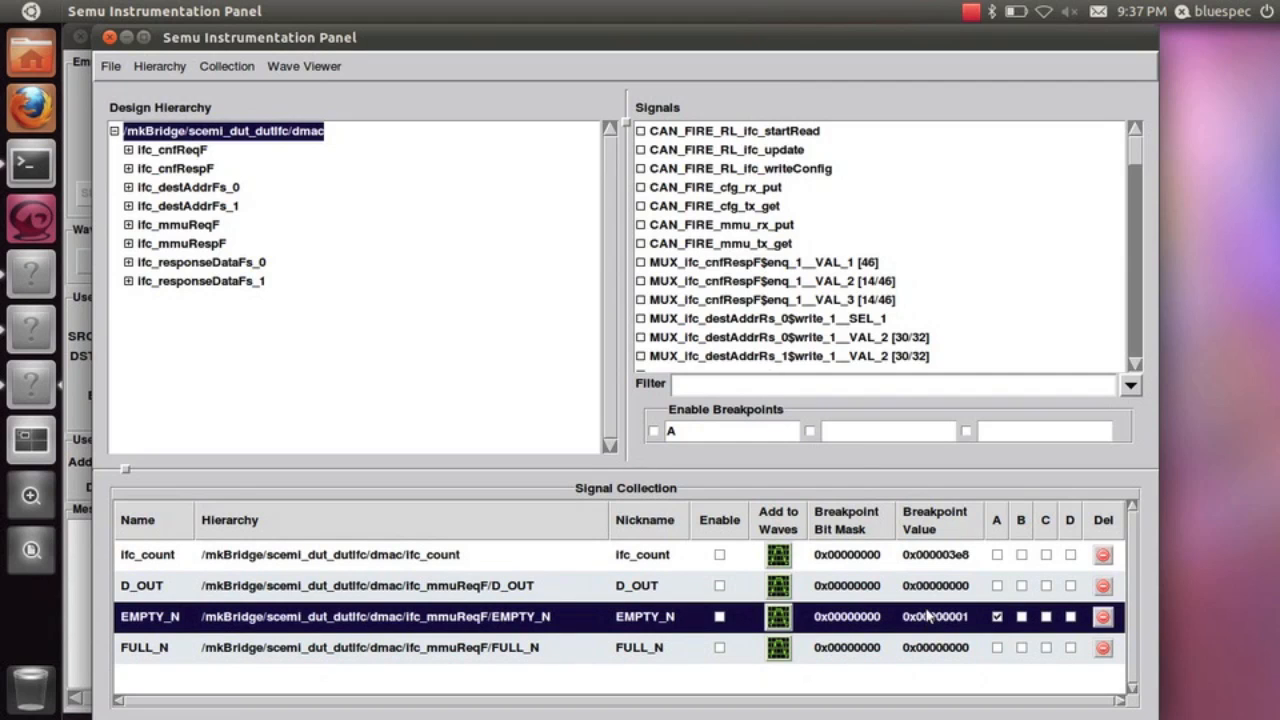
Enable breakpoint A, then switch to the Bluespec Emulation window and run the emulation
click(655, 432)
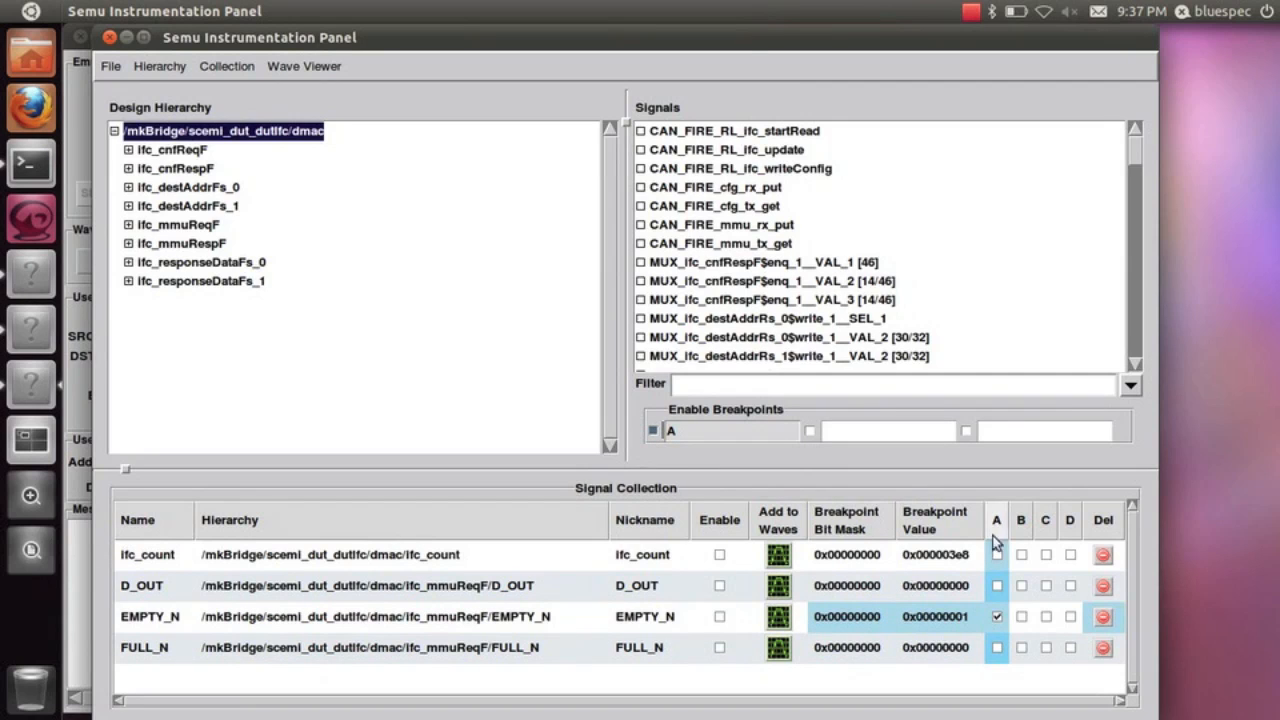
key(alt+Tab)
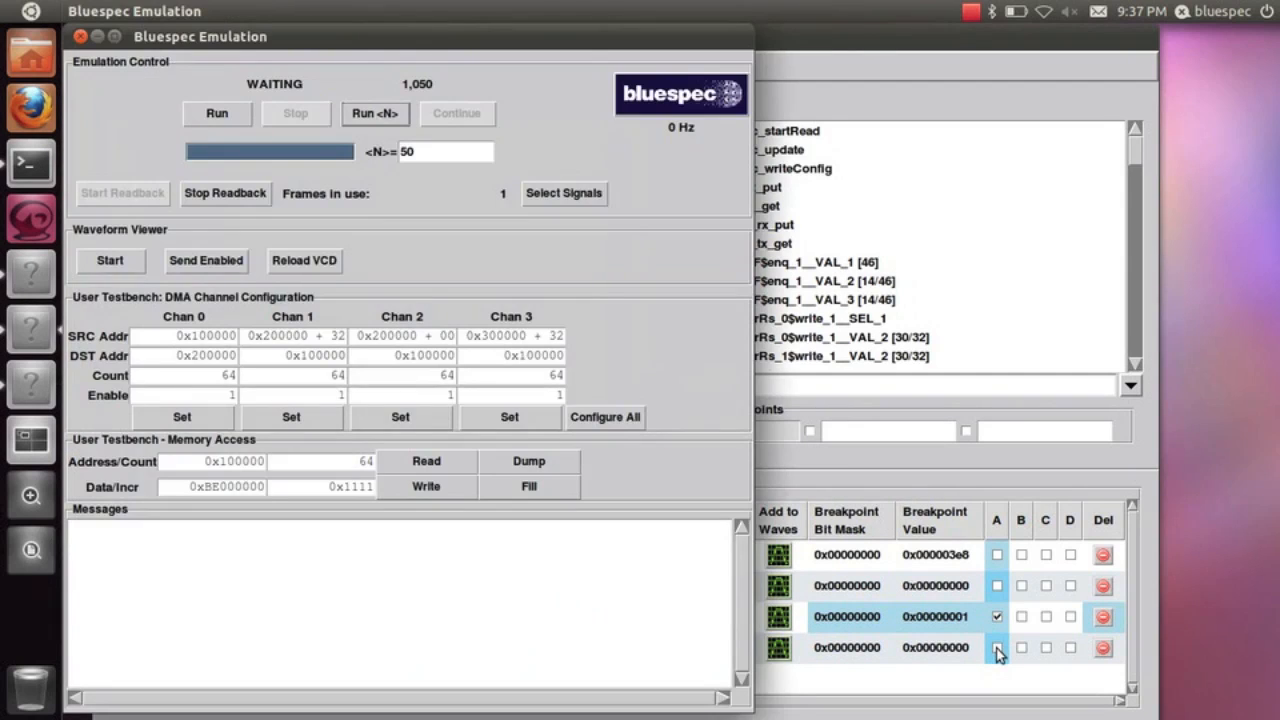
click(210, 114)
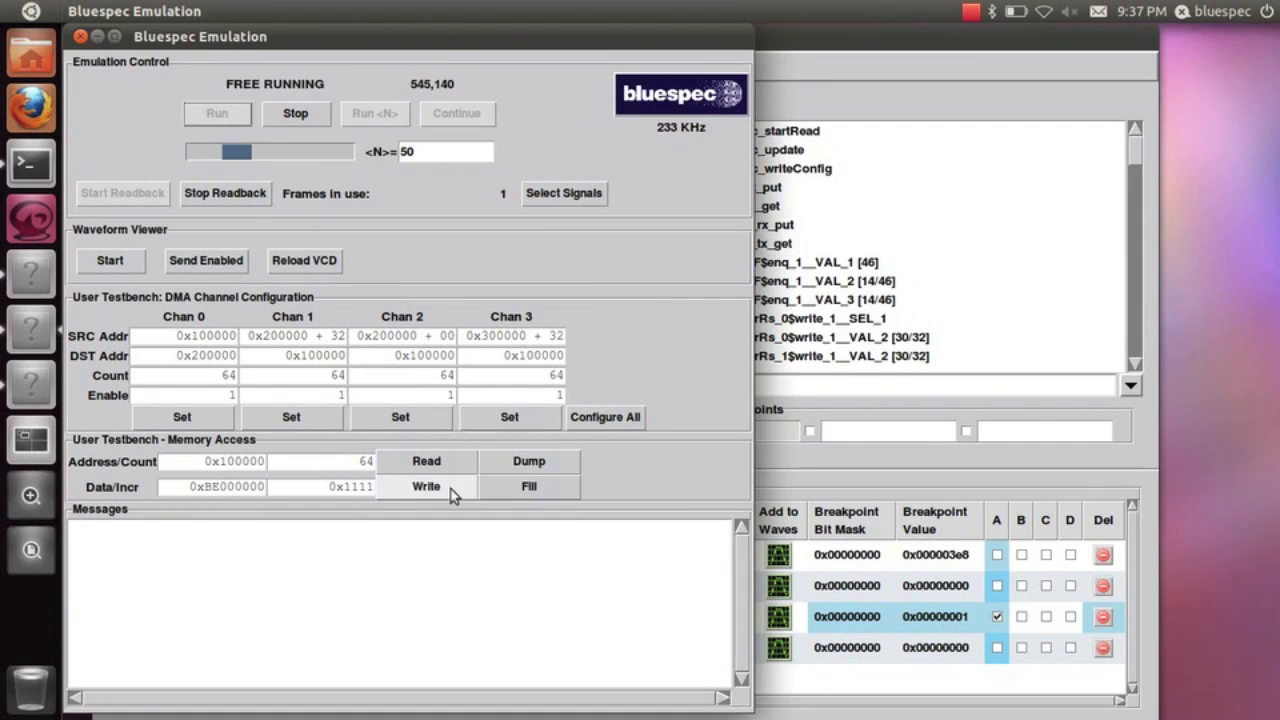
Set the memory data increment to 0x1, then fill and dump 64 words of memory at address 0x100000
click(365, 490)
key(BackSpace)
key(BackSpace)
key(BackSpace)
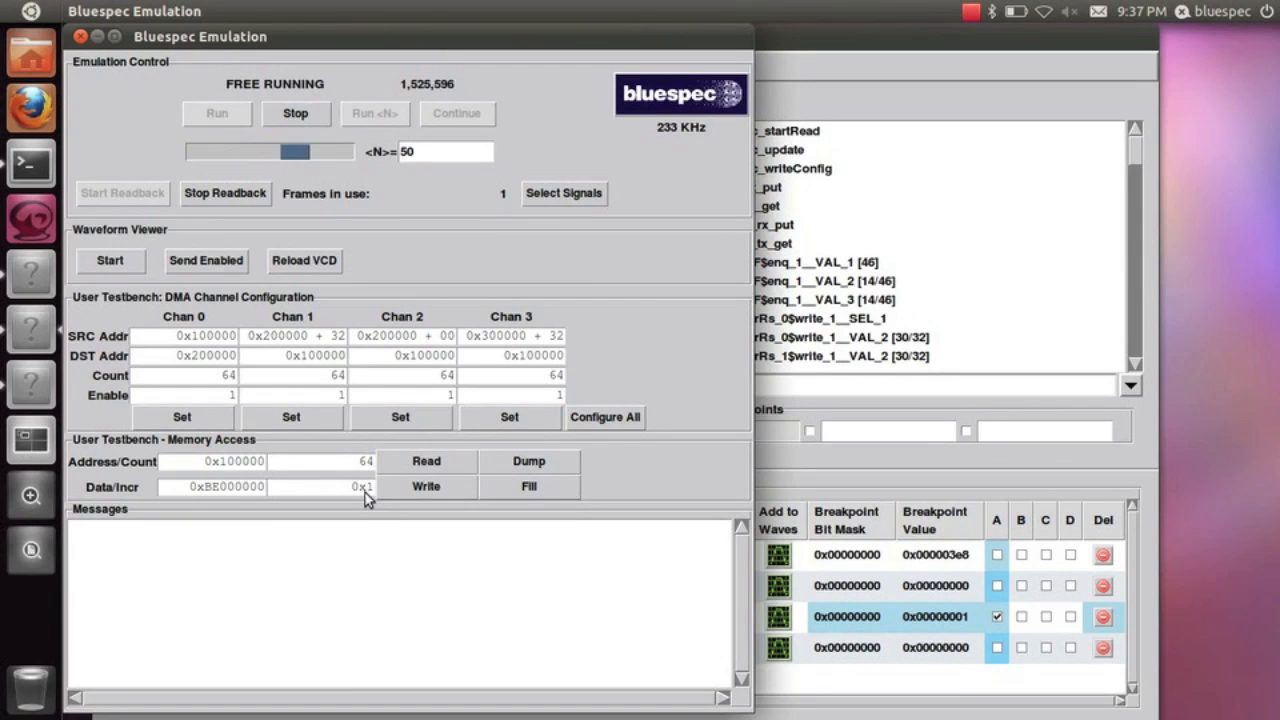
click(522, 488)
click(521, 469)
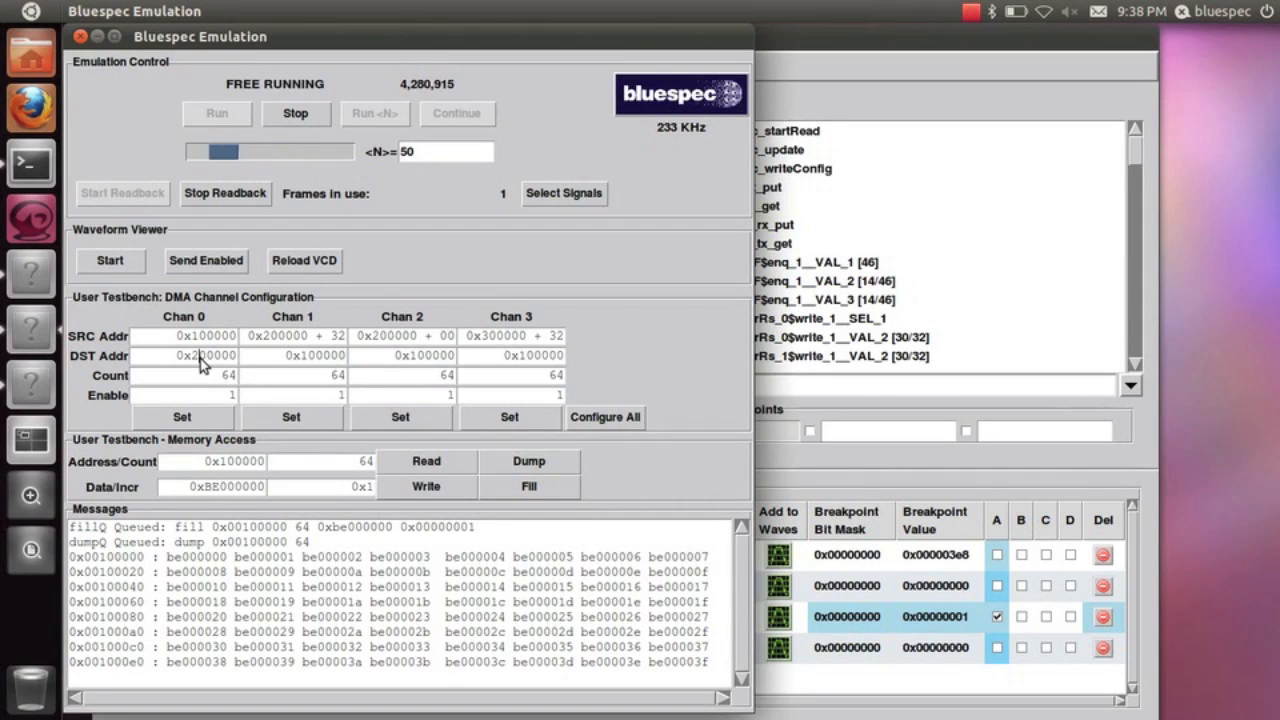
Configure DMA channel 0 with destination address 0x1000c0 and count 4, and apply the settings
key(BackSpace)
text(1)
key(Right)
key(Right)
key(Right)
key(Right)
key(BackSpace)
text(c)
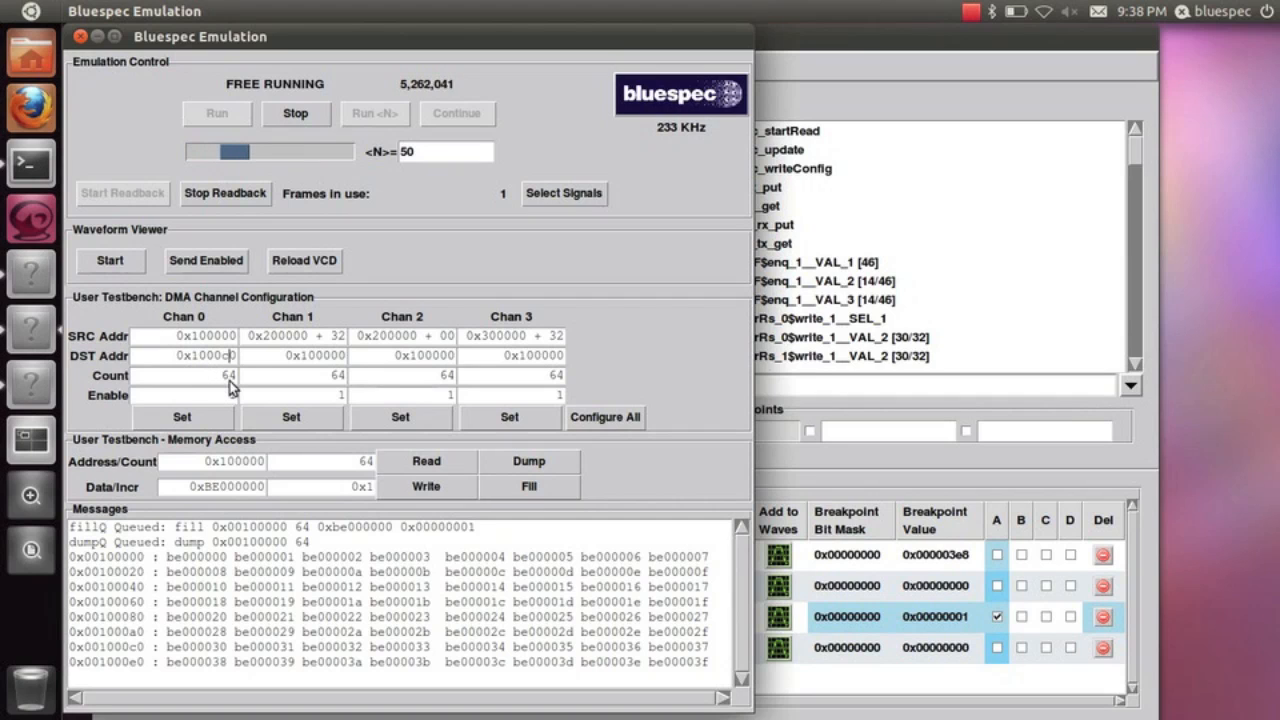
double_click(229, 377)
text(4)
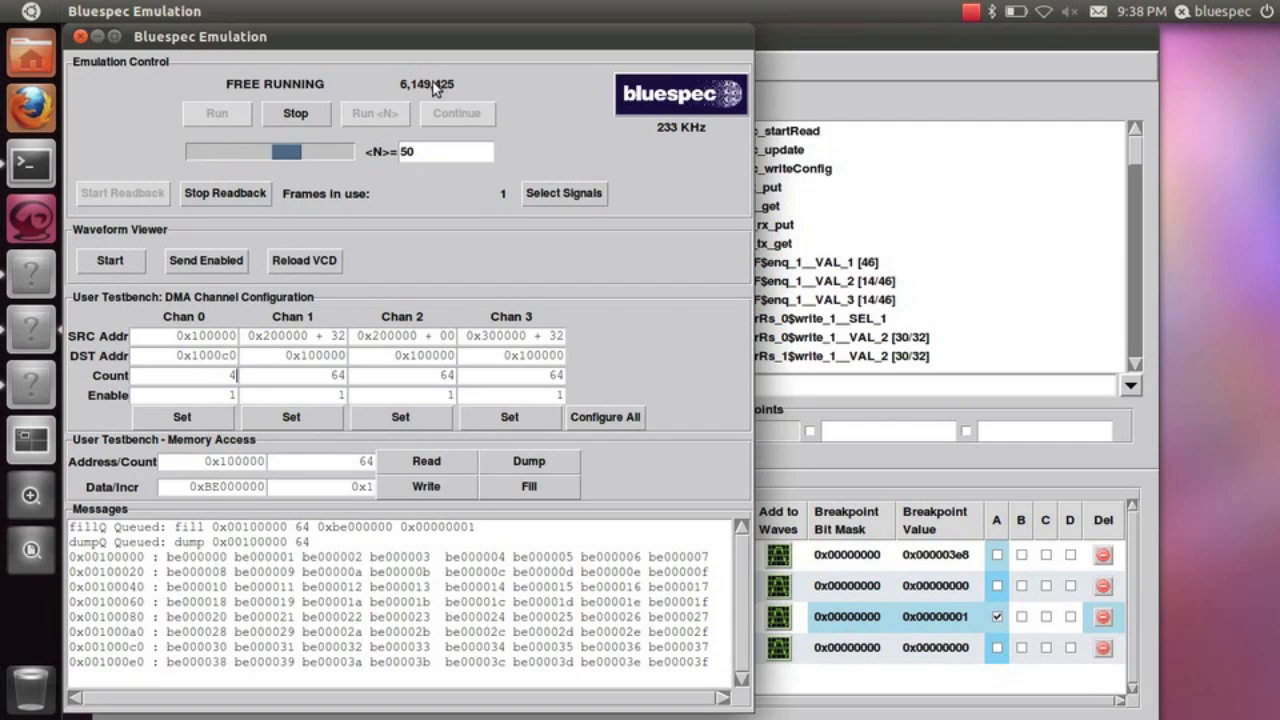
click(182, 417)
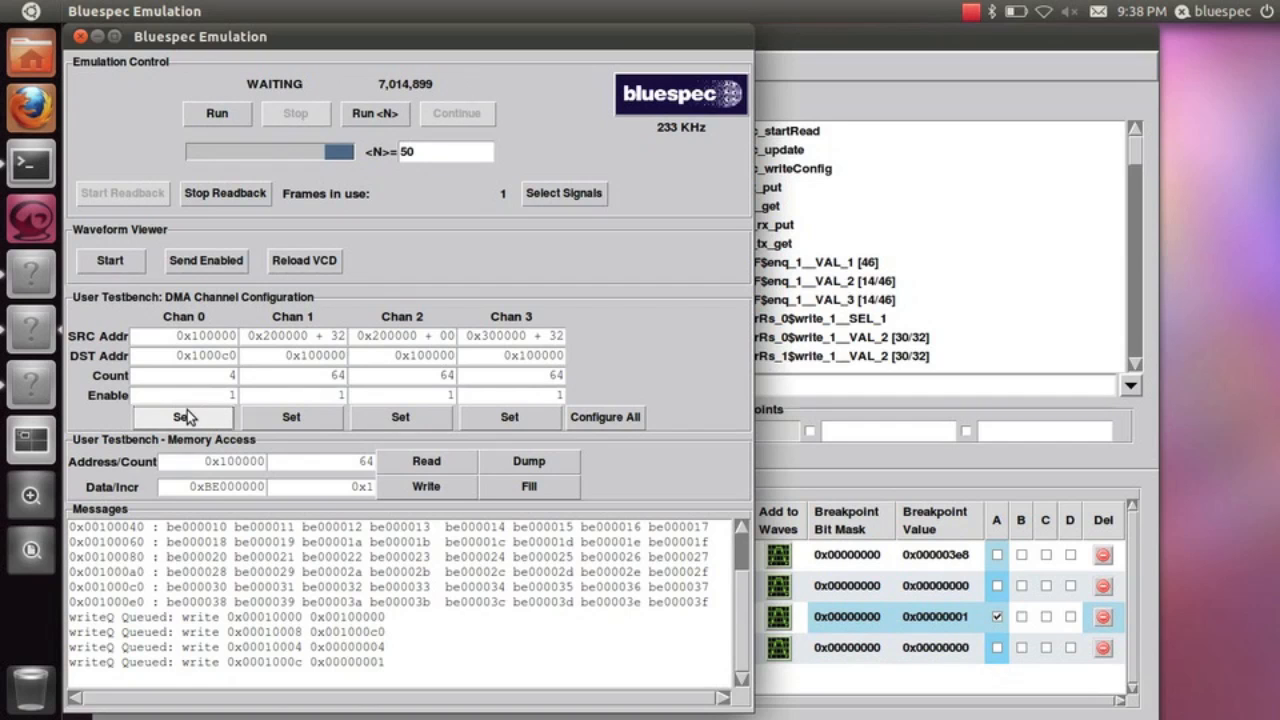
In the Semu Instrumentation Panel, enable D_OUT, EMPTY_N and FULL_N in the signal collection and disable breakpoint A
click(872, 468)
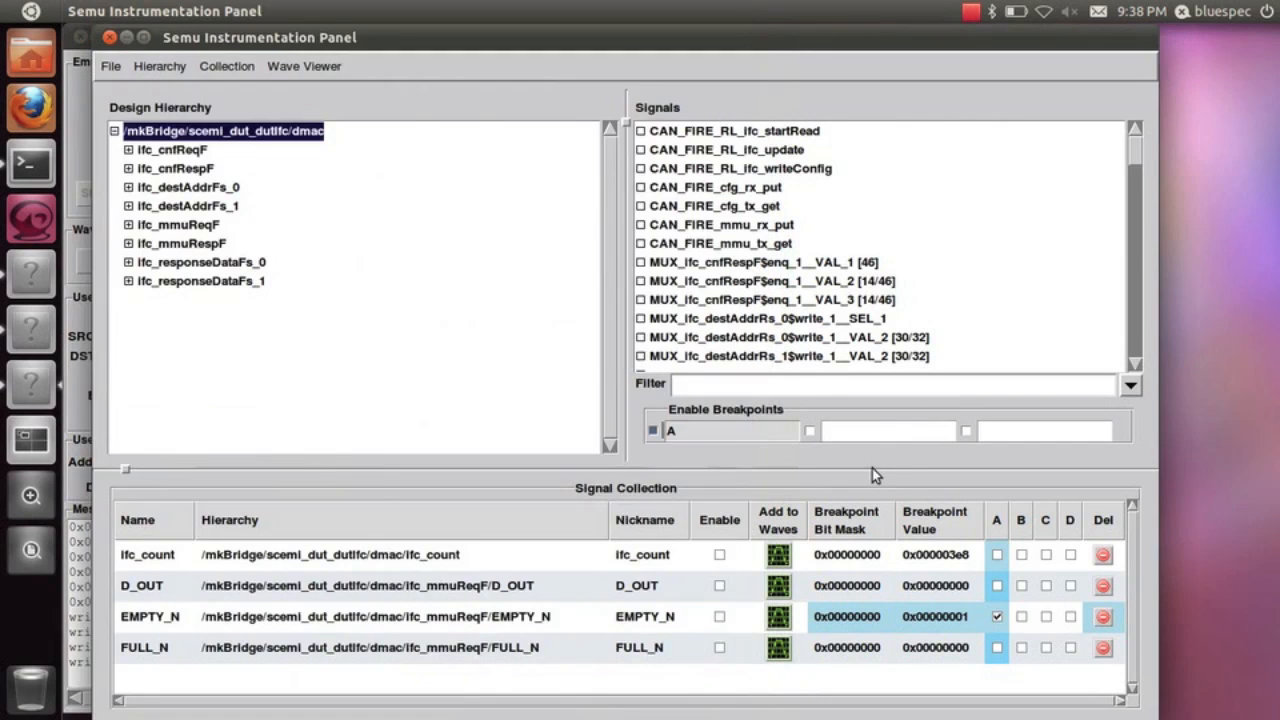
click(719, 585)
click(719, 616)
click(719, 647)
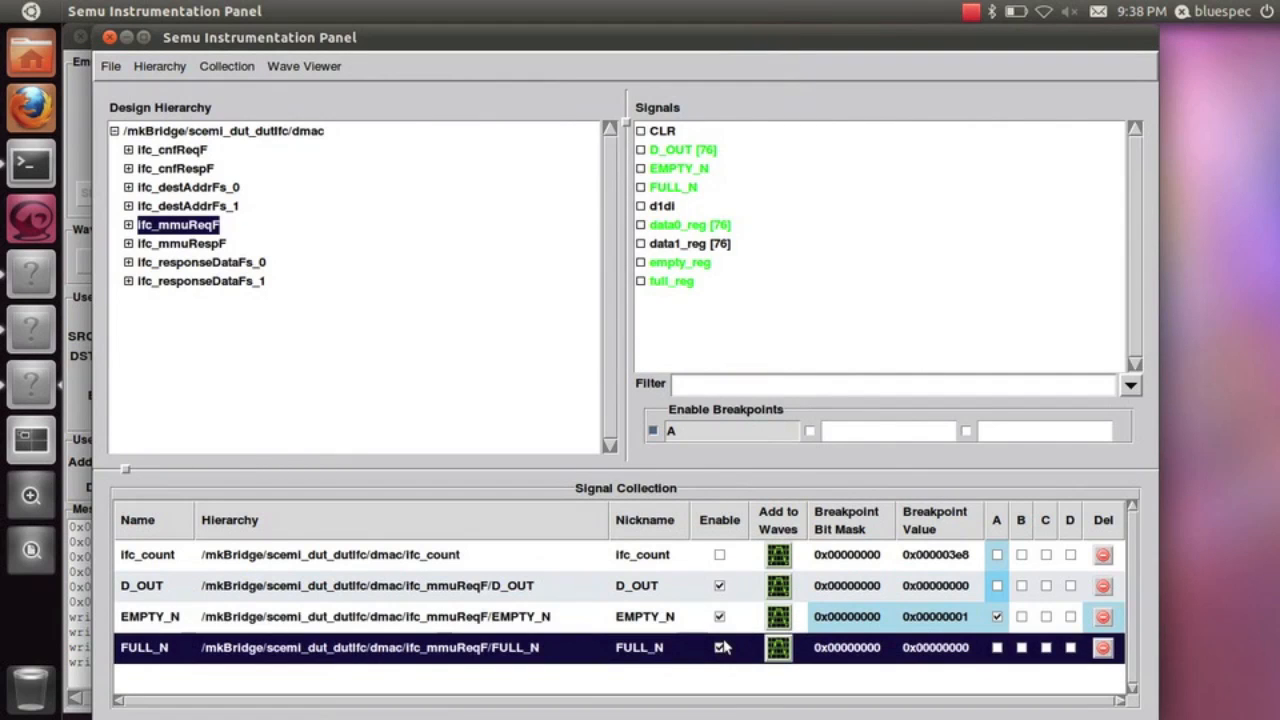
click(653, 431)
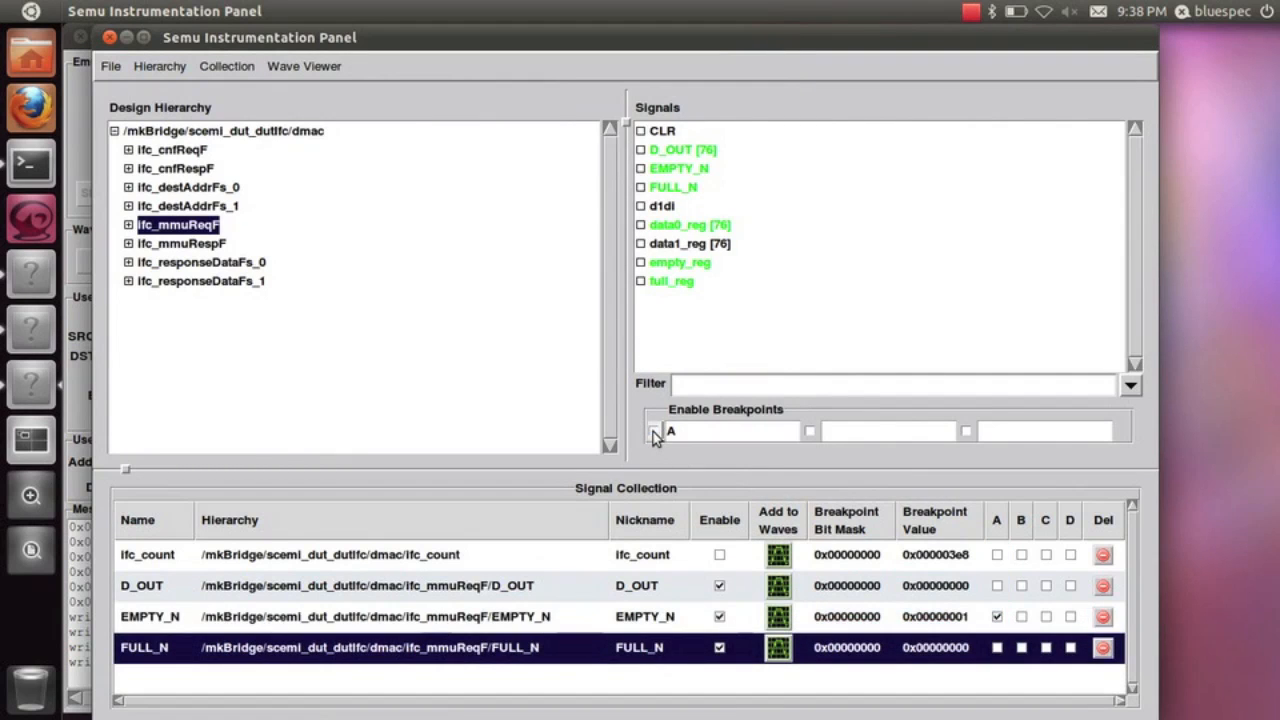
Switch to the Bluespec Emulation window and run the emulation for 2000 cycles
key(alt+Tab)
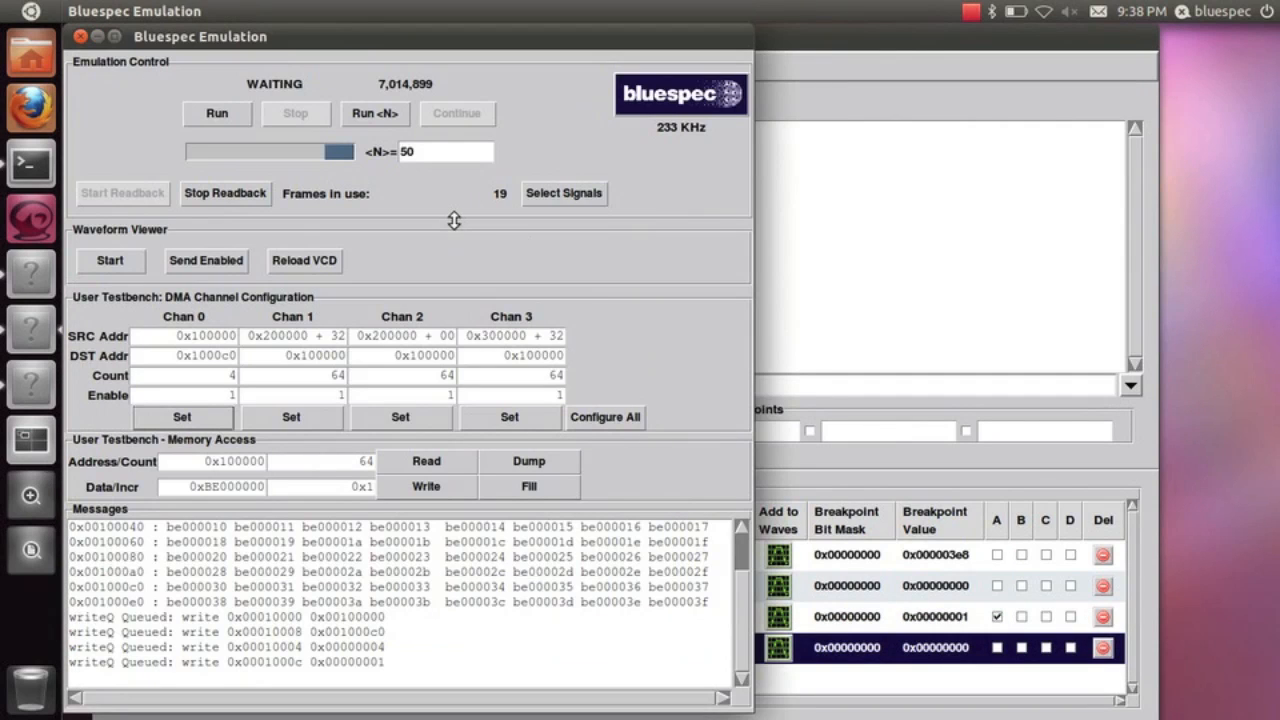
double_click(427, 154)
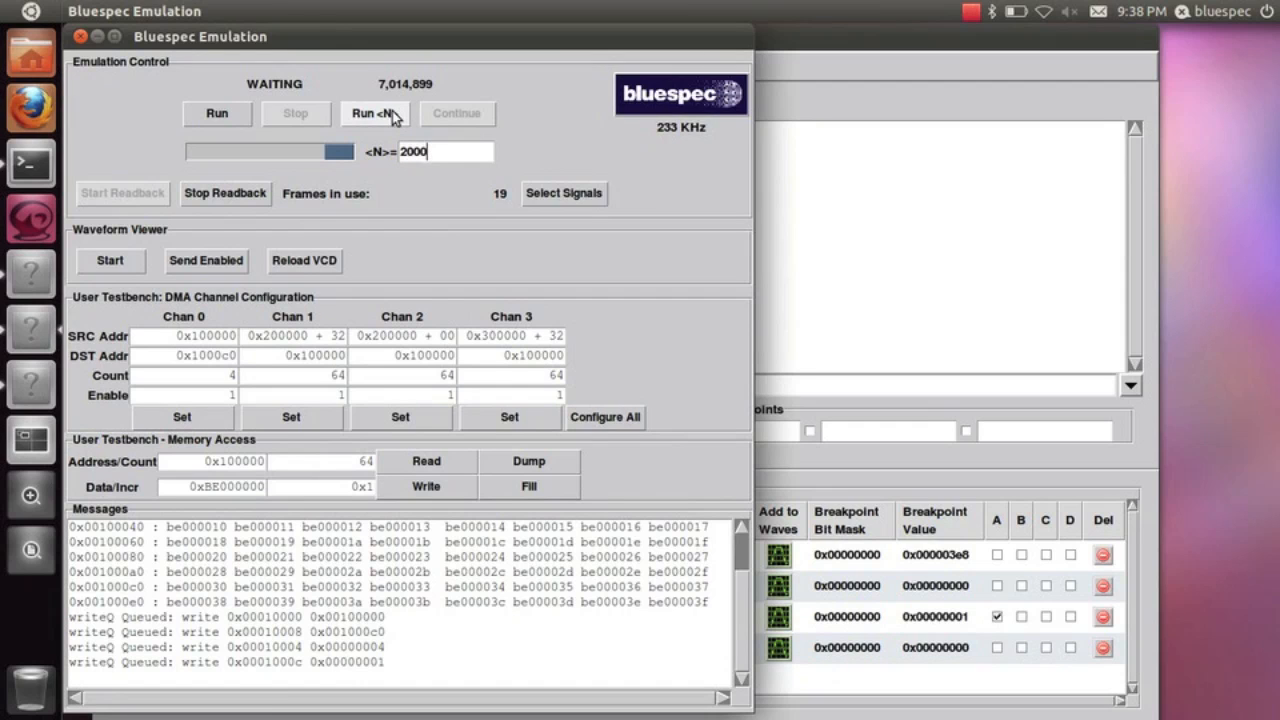
click(390, 117)
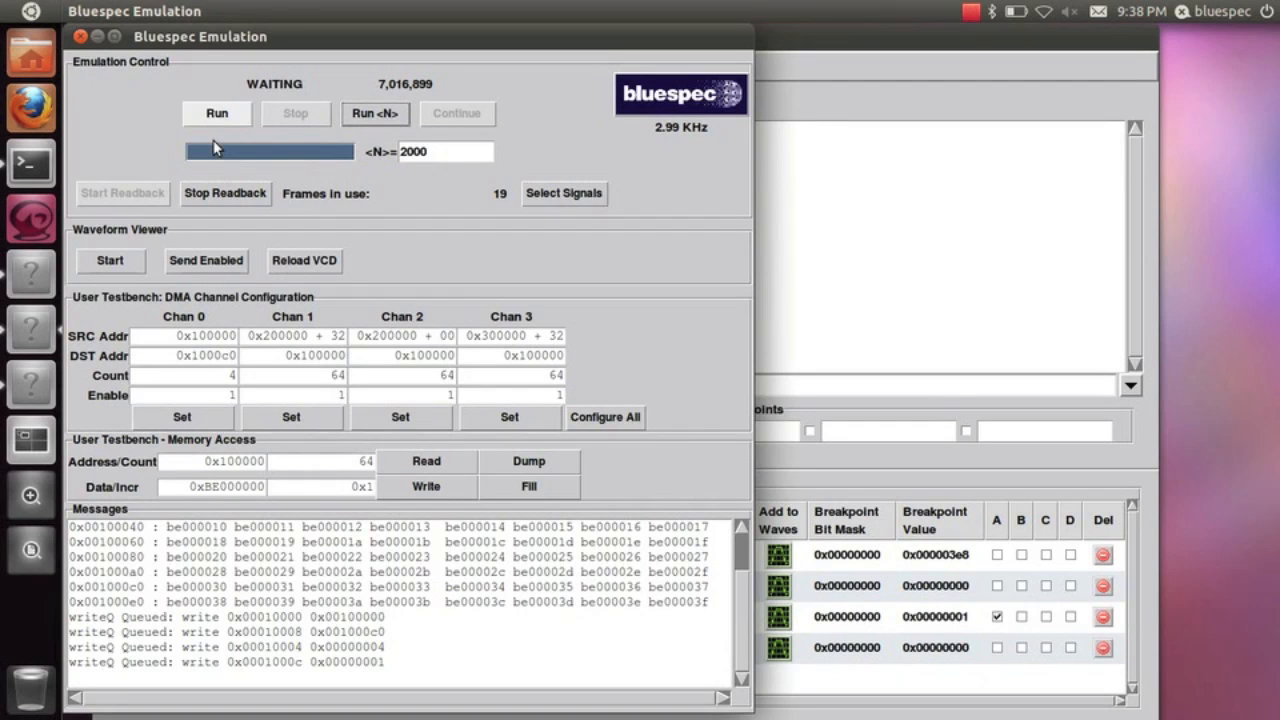
Stop readback, run the emulation freely and dump the 64 memory words at 0x100000
click(218, 195)
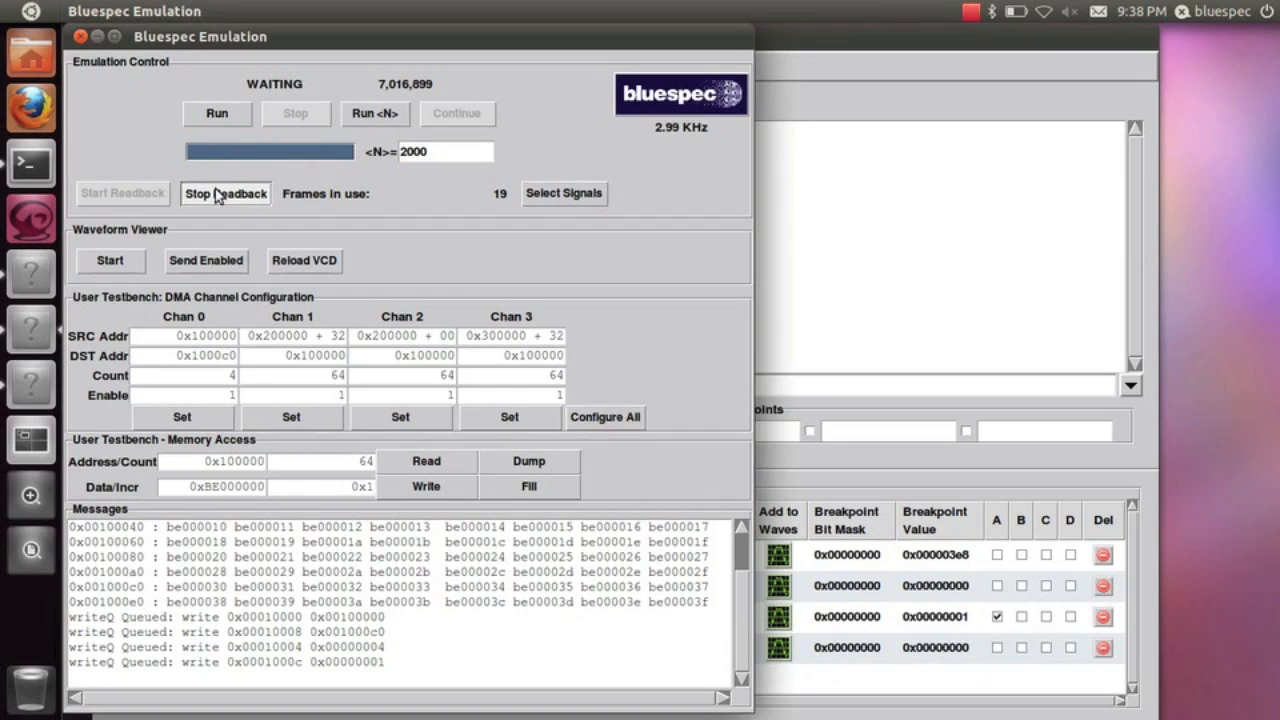
click(222, 115)
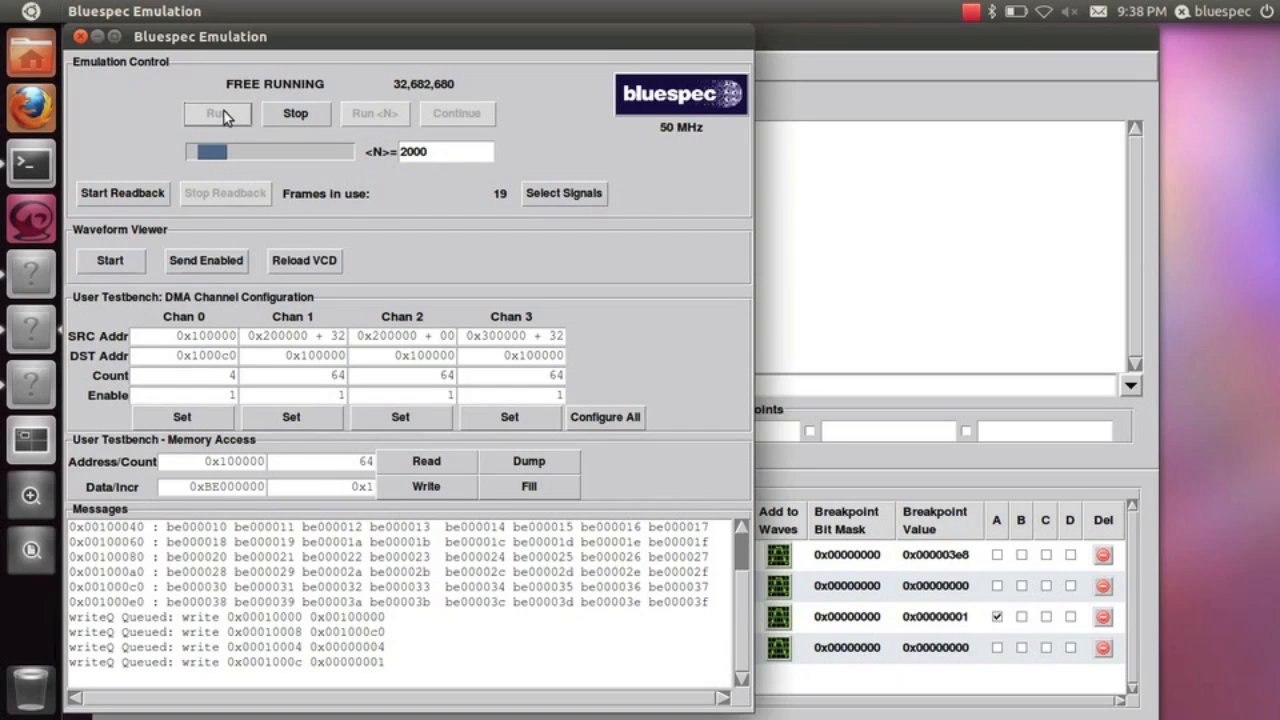
click(545, 465)
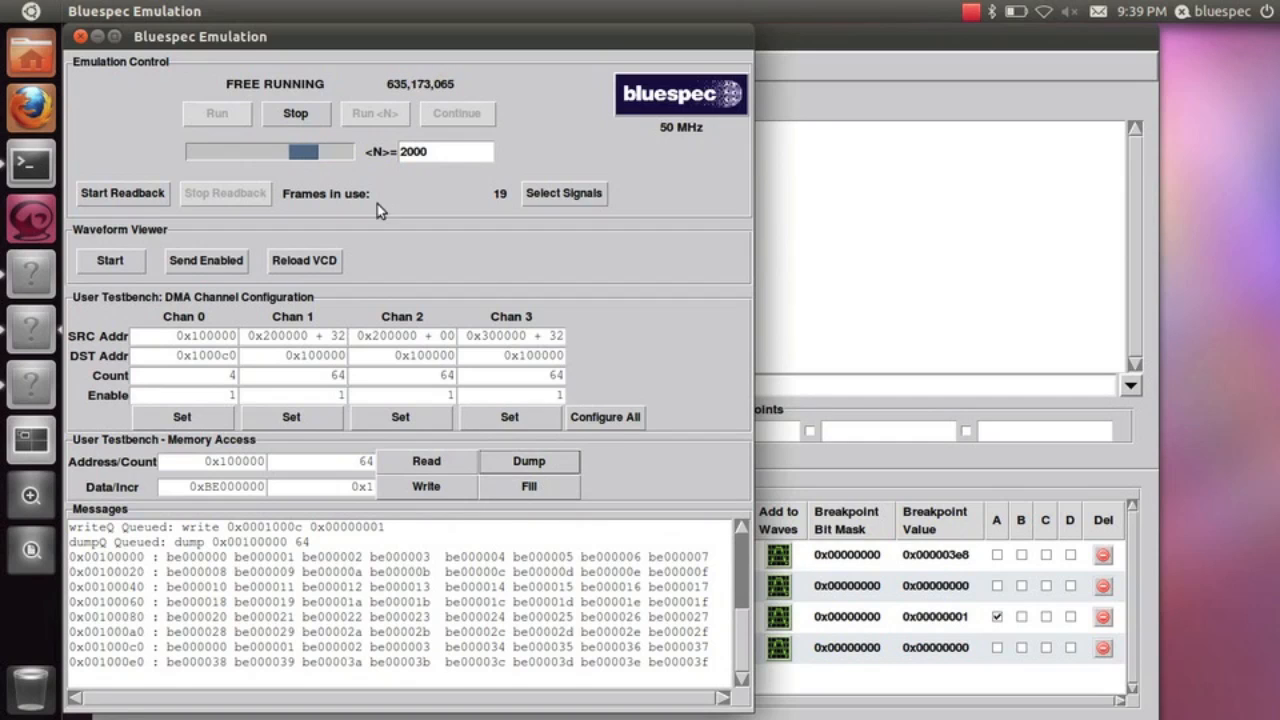
Start the waveform viewer and send the enabled signals to it
click(124, 262)
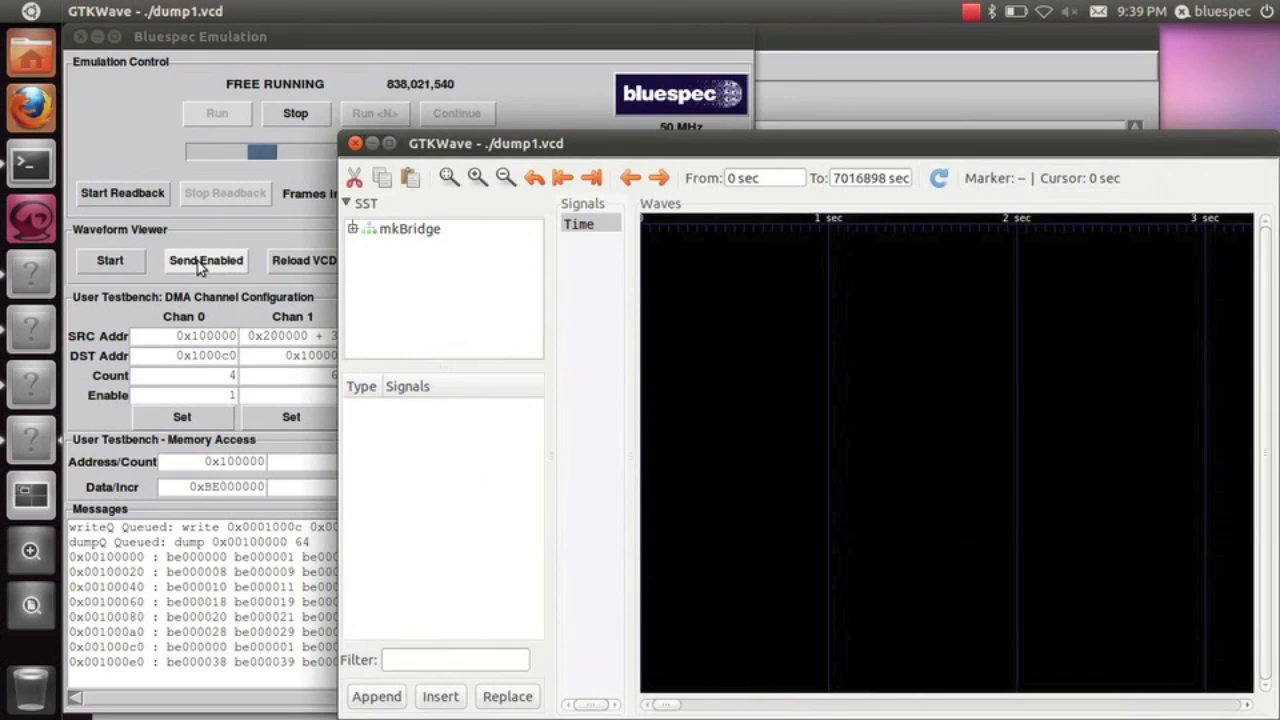
click(199, 264)
click(200, 265)
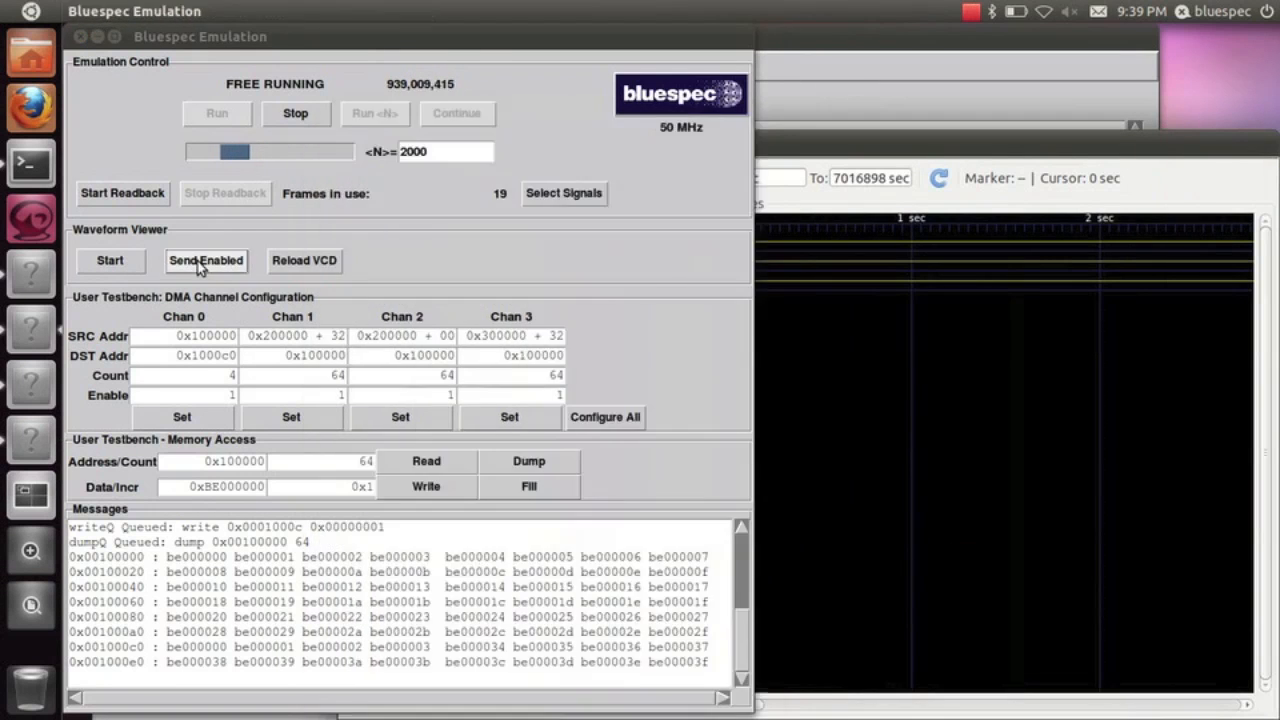
Add ifc_count to the waves from the Semu Instrumentation Panel, and reload the VCD from the Bluespec Emulation window
key(alt+Tab)
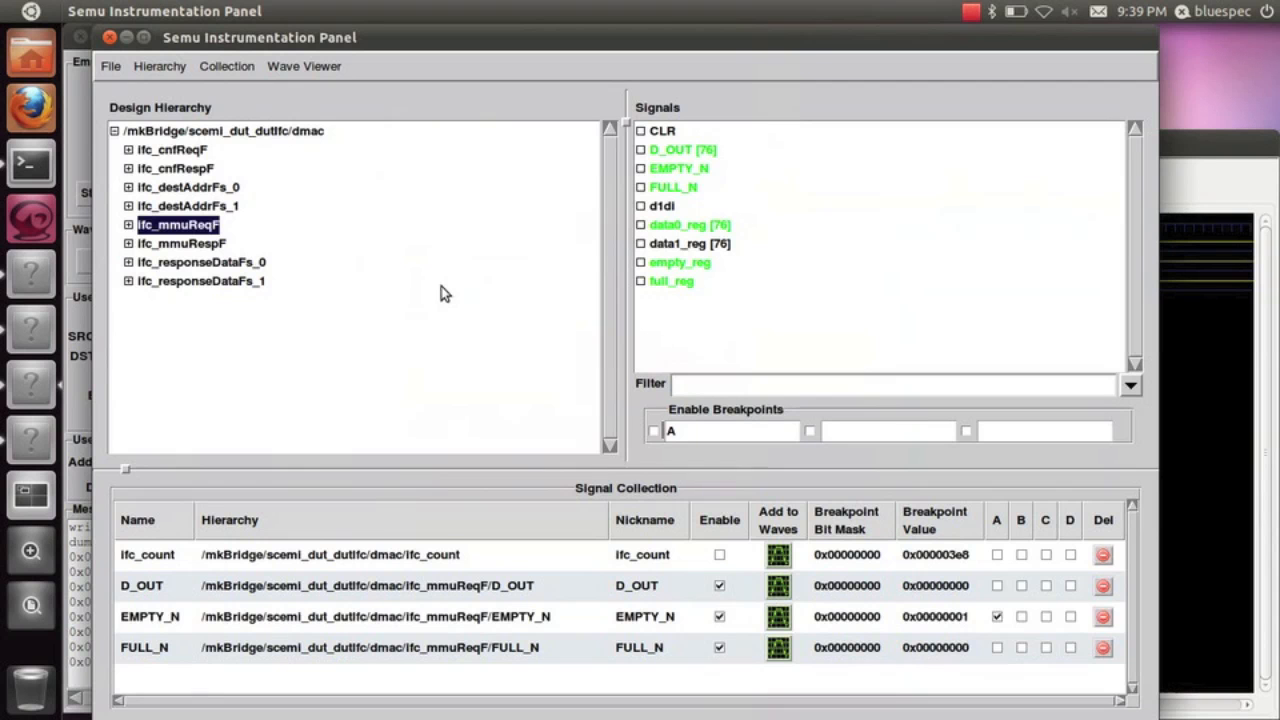
click(778, 557)
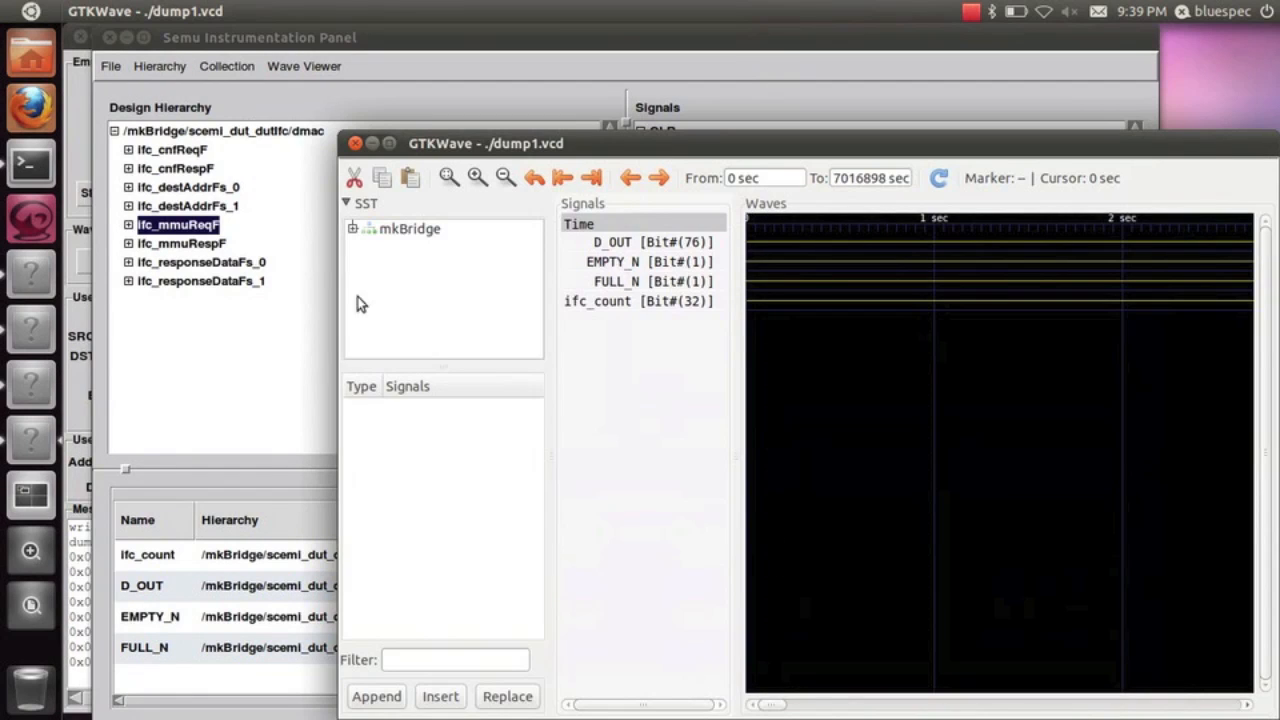
key(alt+Tab)
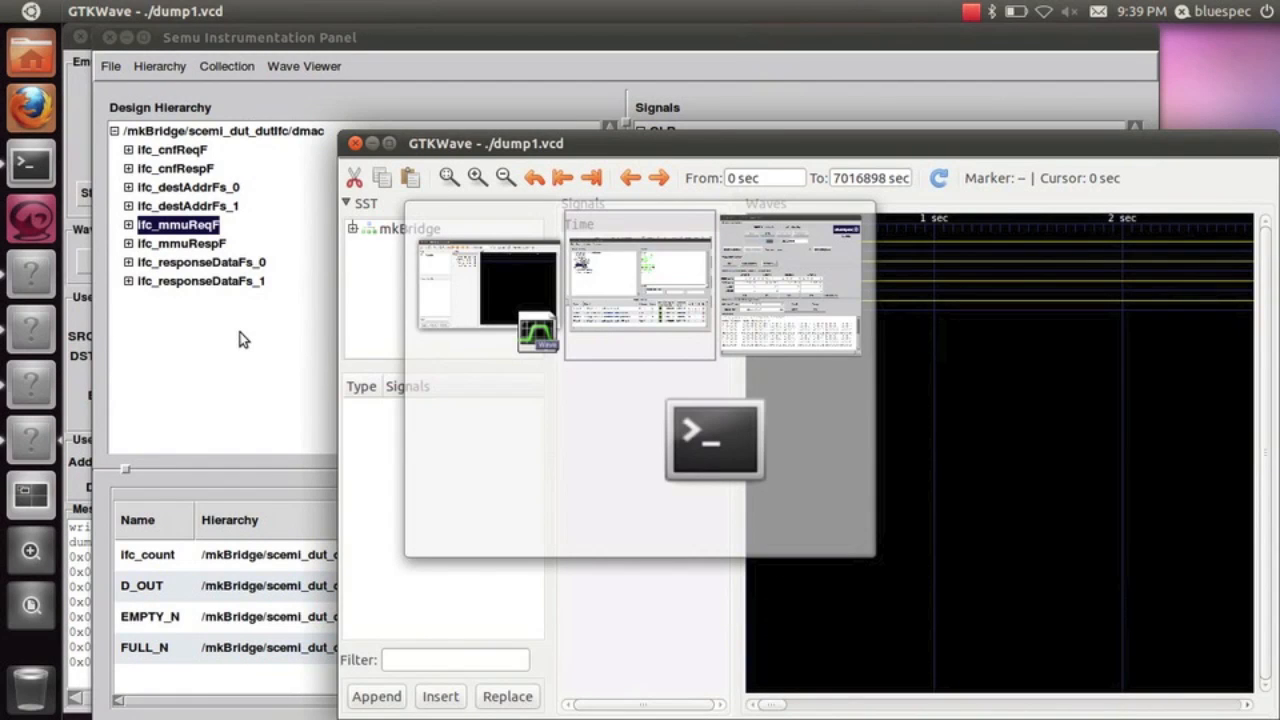
key(alt+Tab)
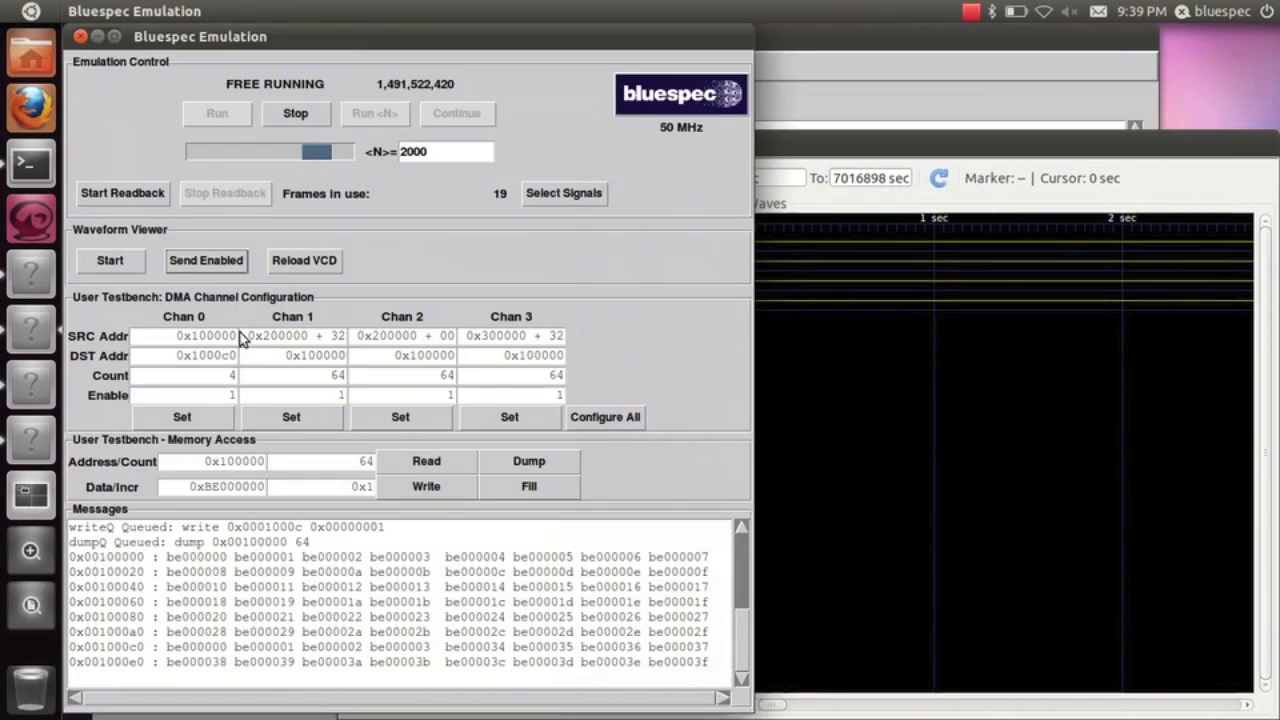
click(317, 267)
Maximize the GTKWave window and set the data format of ifc_count to decimal
drag(538, 150, 351, 93)
click(205, 85)
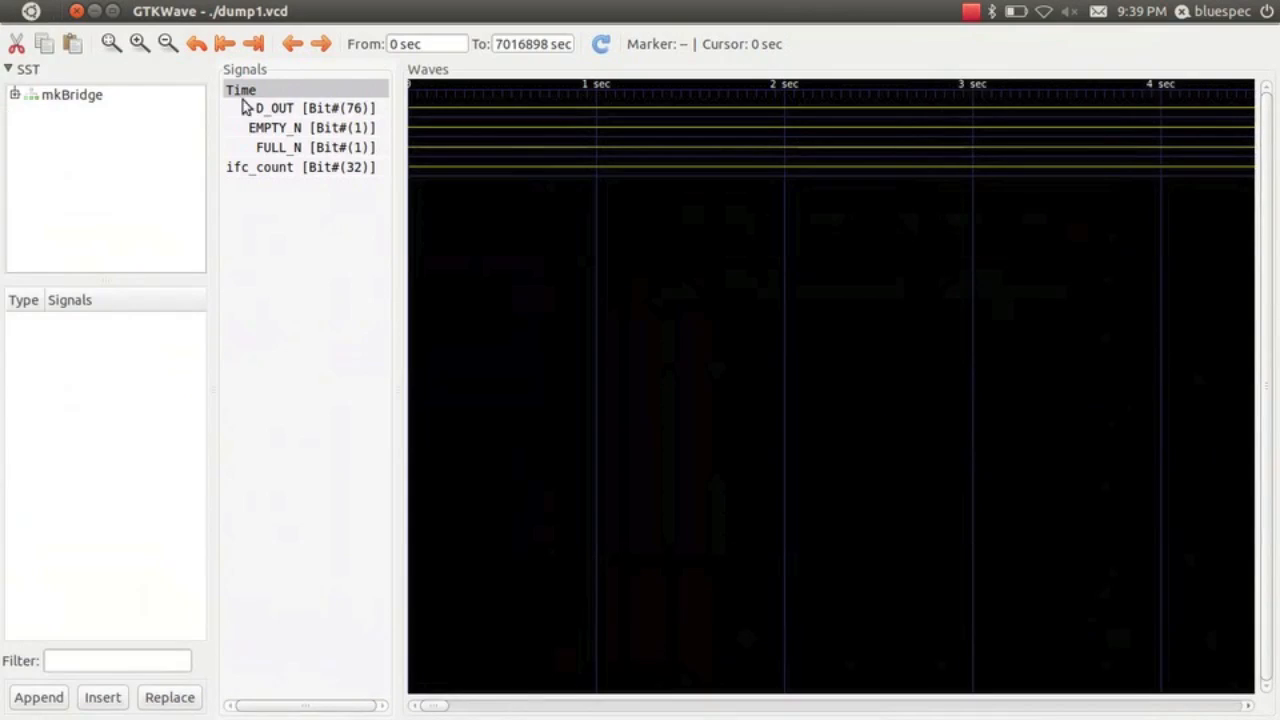
click(311, 169)
right_click(311, 172)
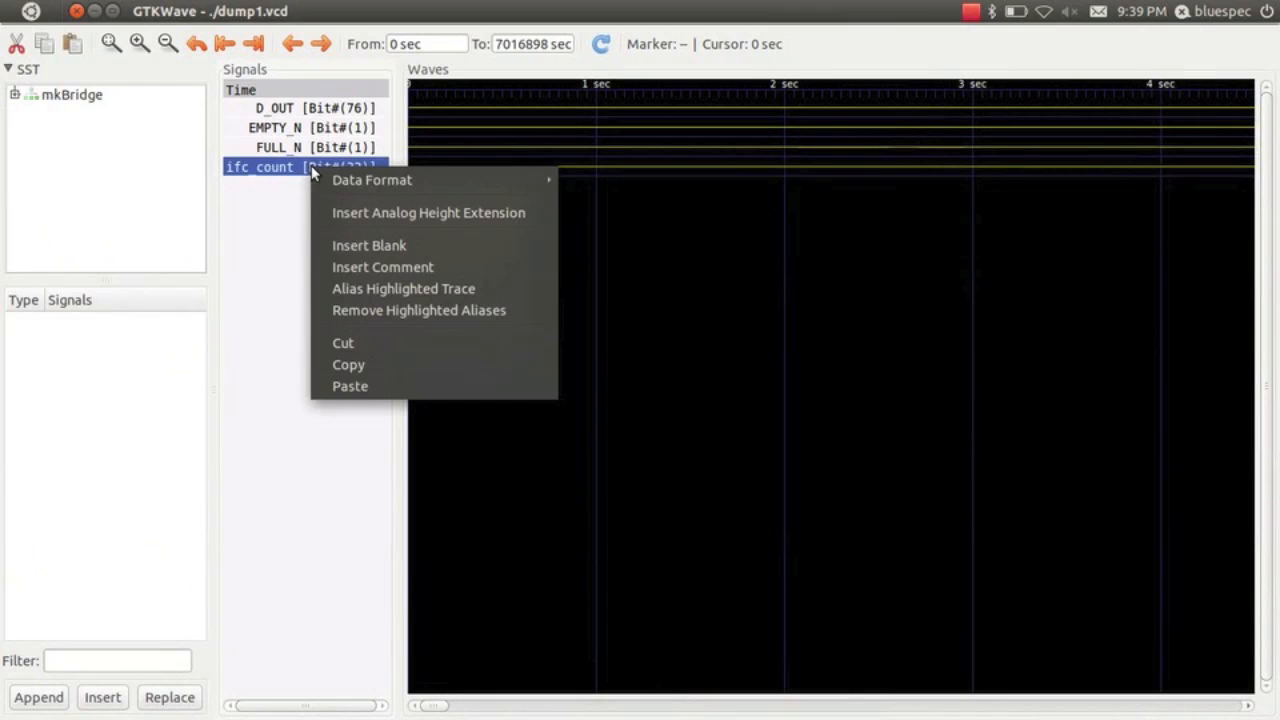
mouse_move(345, 180)
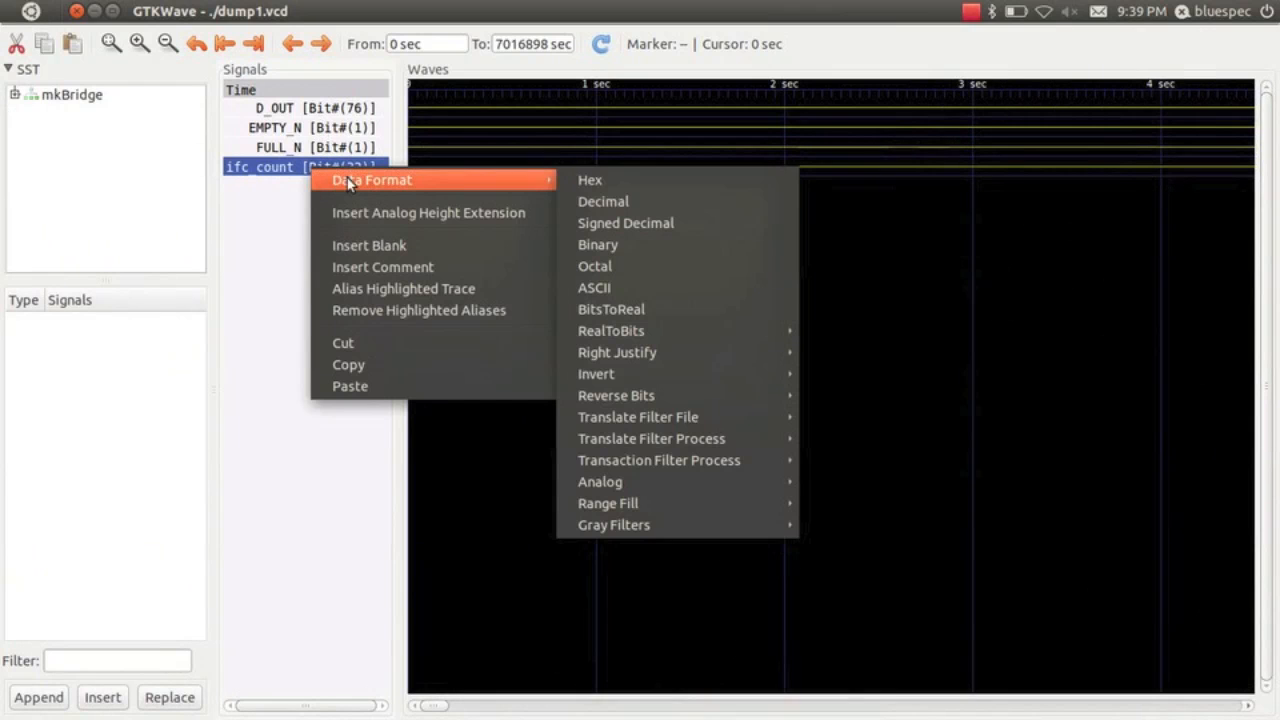
click(586, 203)
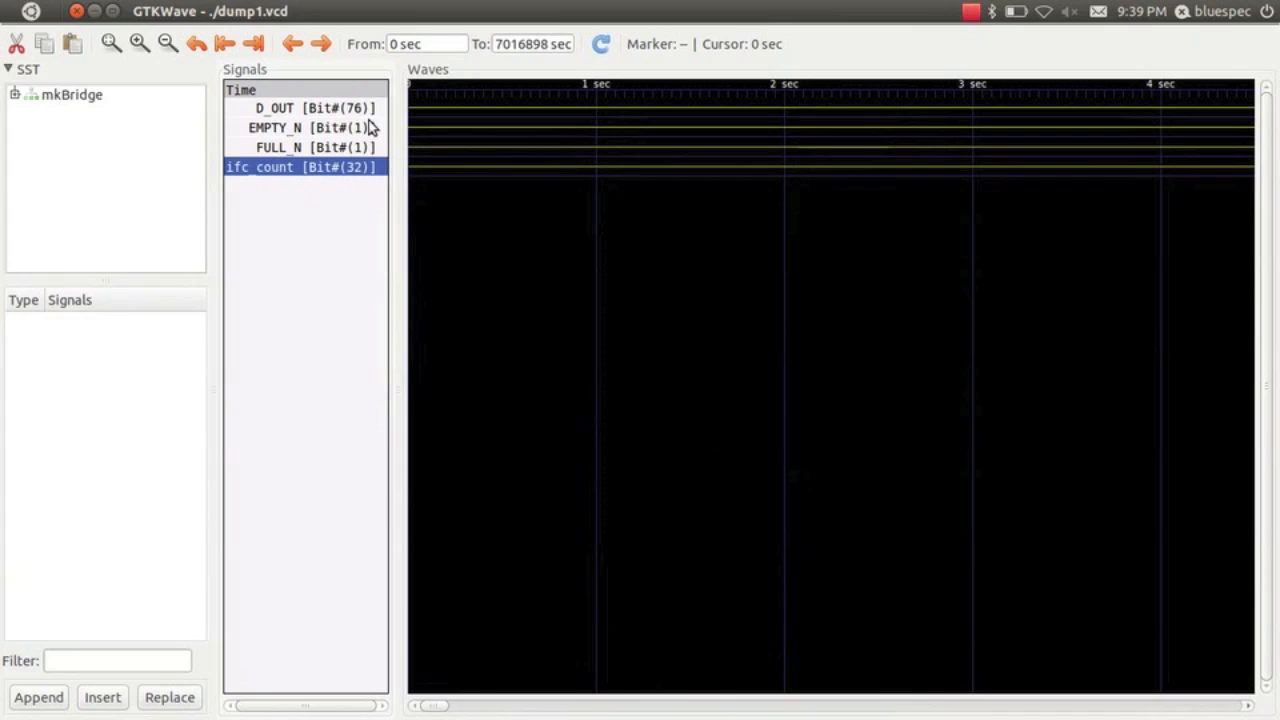
Place the marker at 7014899 sec, where the D_OUT data starts, and examine the waveforms around it at single-cycle detail
click(111, 44)
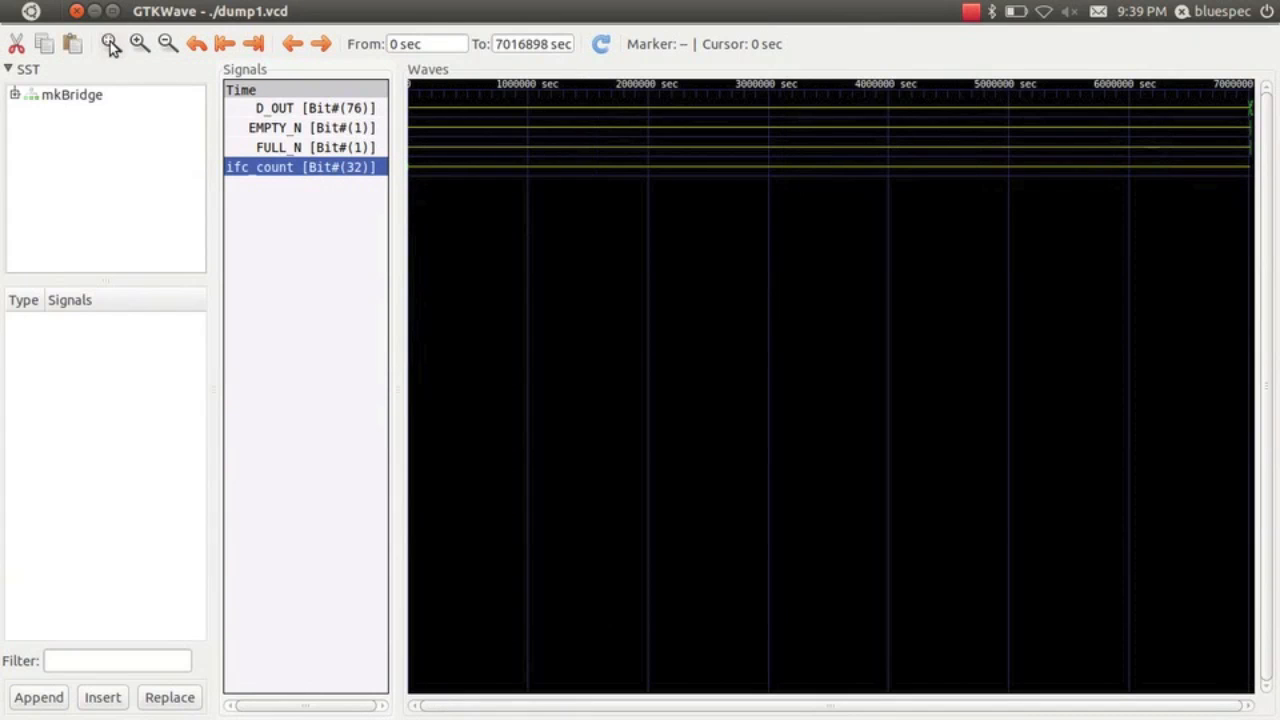
click(1249, 118)
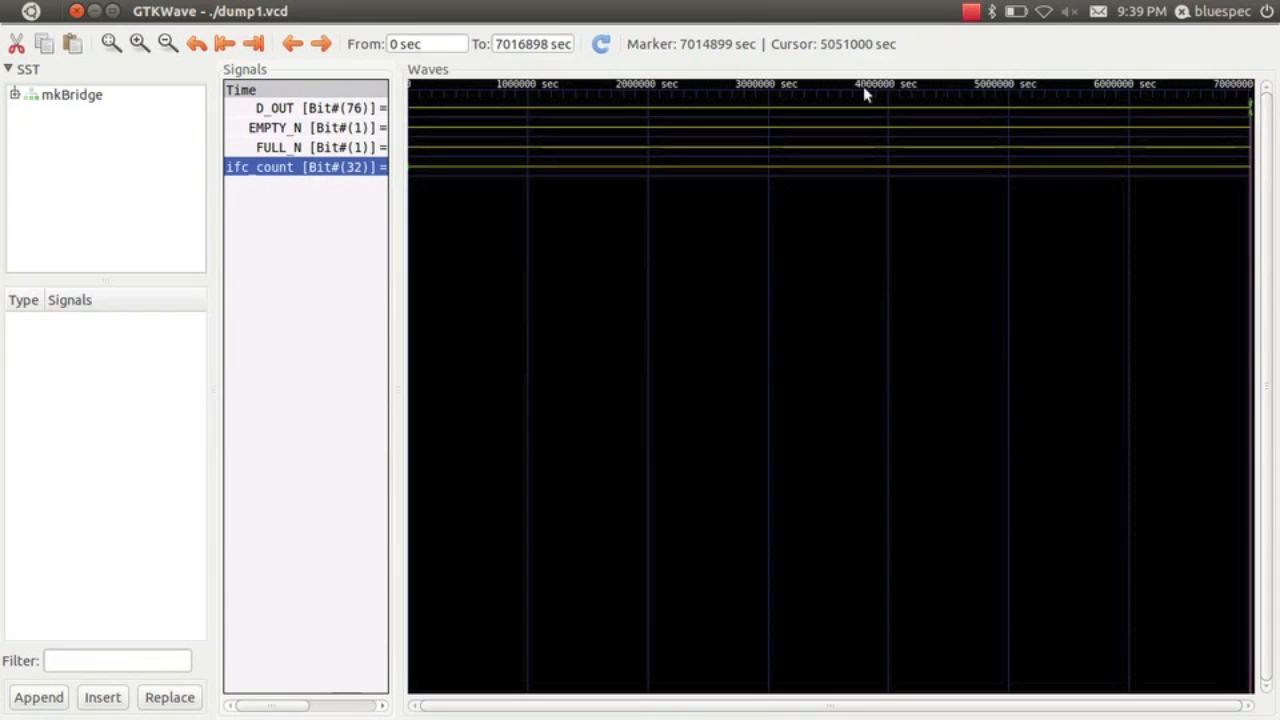
click(139, 44)
click(139, 44)
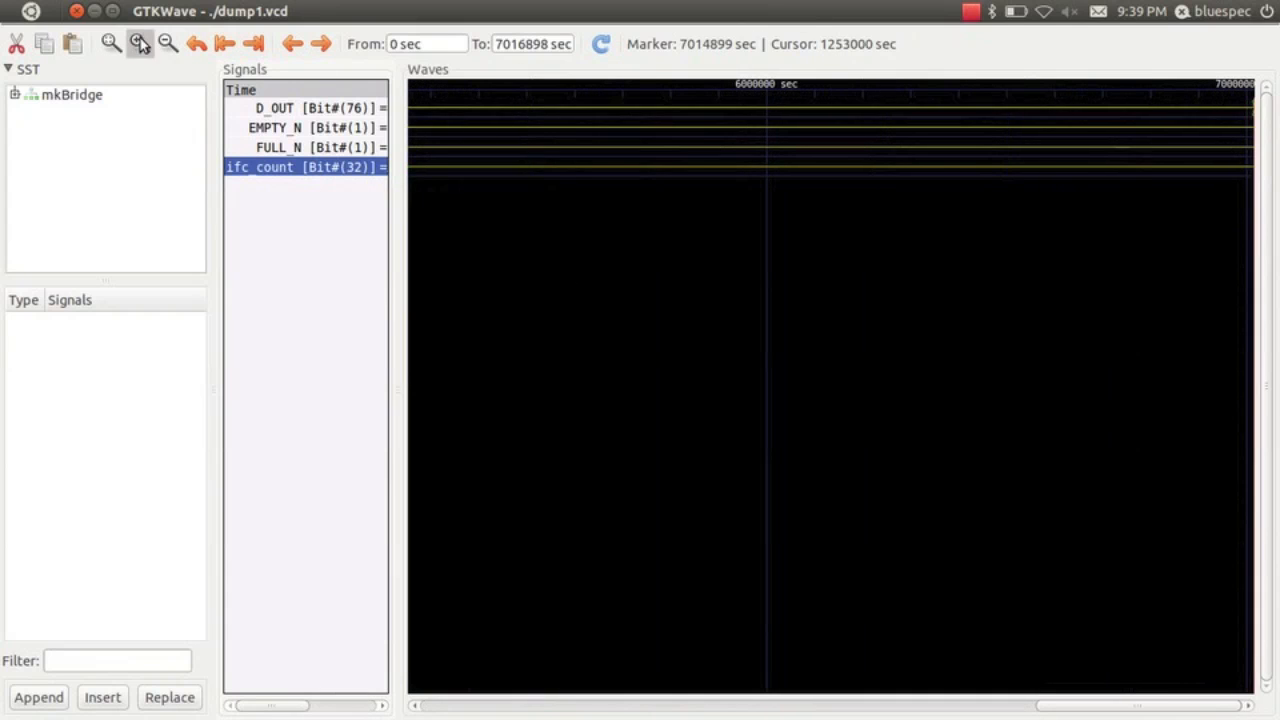
click(139, 44)
click(139, 44)
click(139, 44)
click(139, 44)
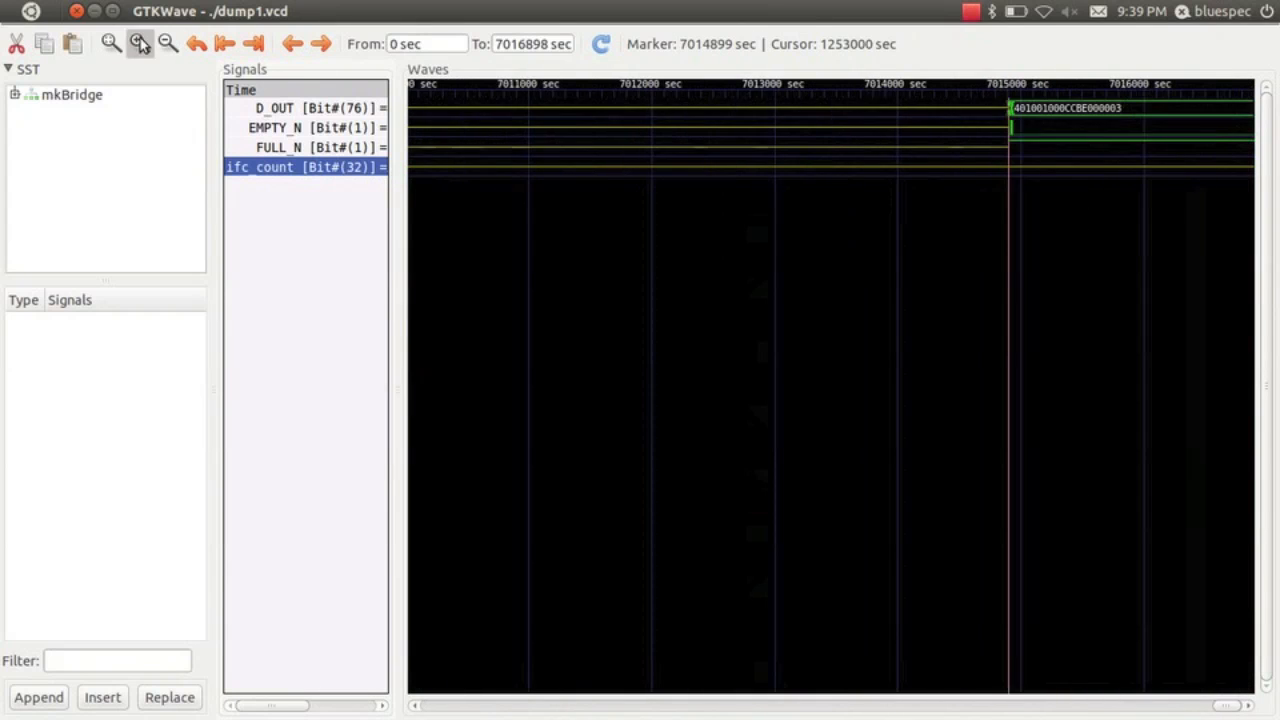
click(139, 44)
click(139, 44)
click(139, 44)
click(139, 44)
click(139, 44)
click(139, 44)
click(139, 44)
click(139, 44)
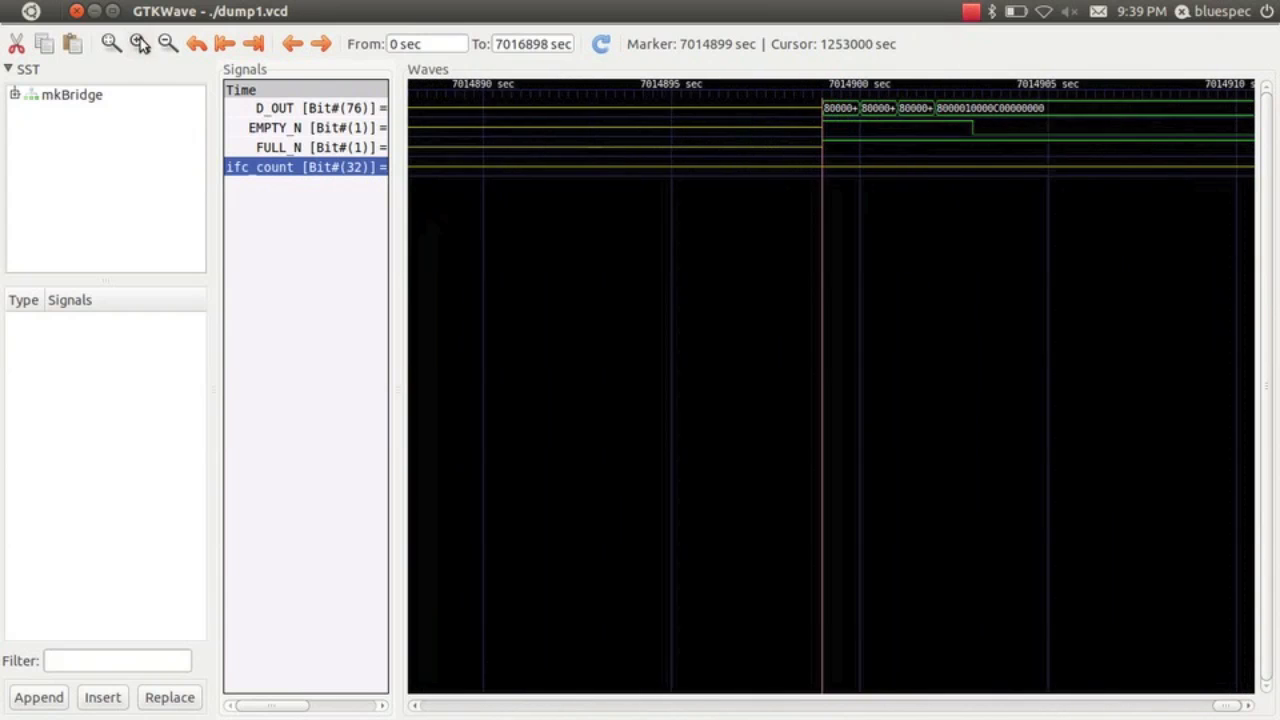
click(139, 44)
click(139, 44)
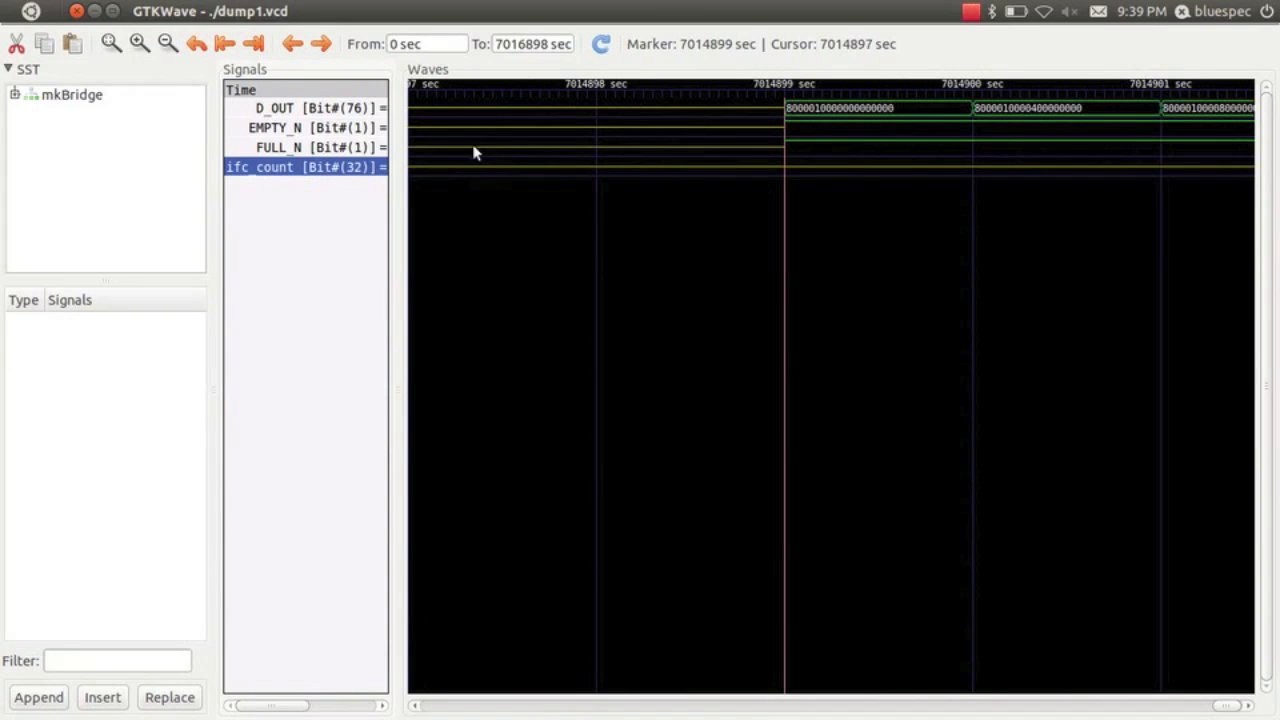
Select the ifc_count trace and jump the marker back to its previous transition
click(479, 175)
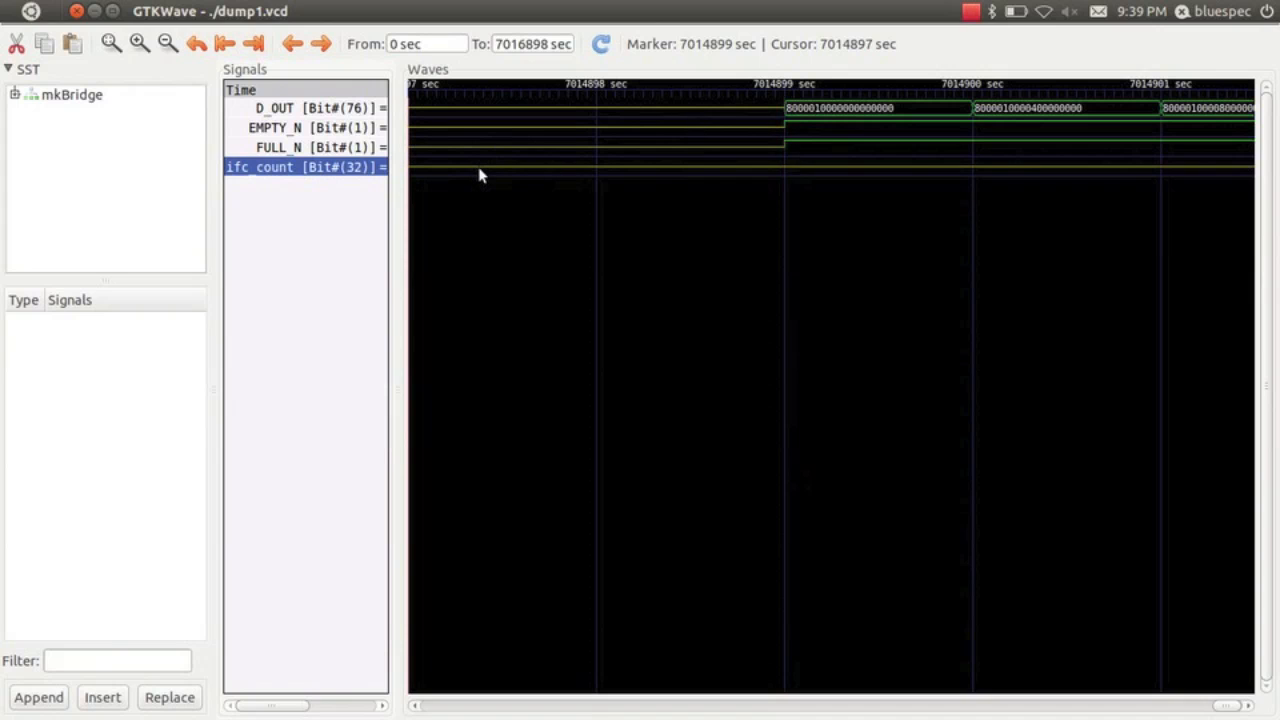
click(323, 149)
click(328, 166)
click(293, 45)
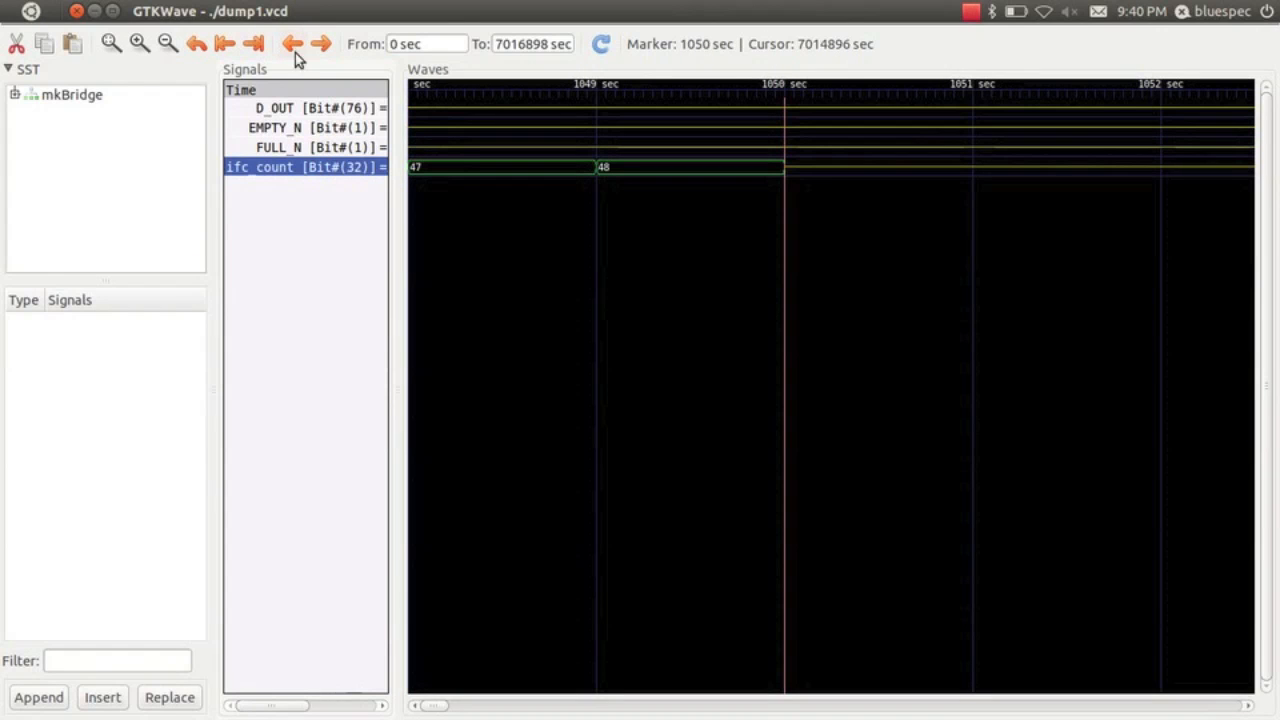
Place the marker at 1000 sec, where the earlier burst of captured ifc_count values starts
click(167, 44)
click(167, 44)
click(167, 44)
click(167, 44)
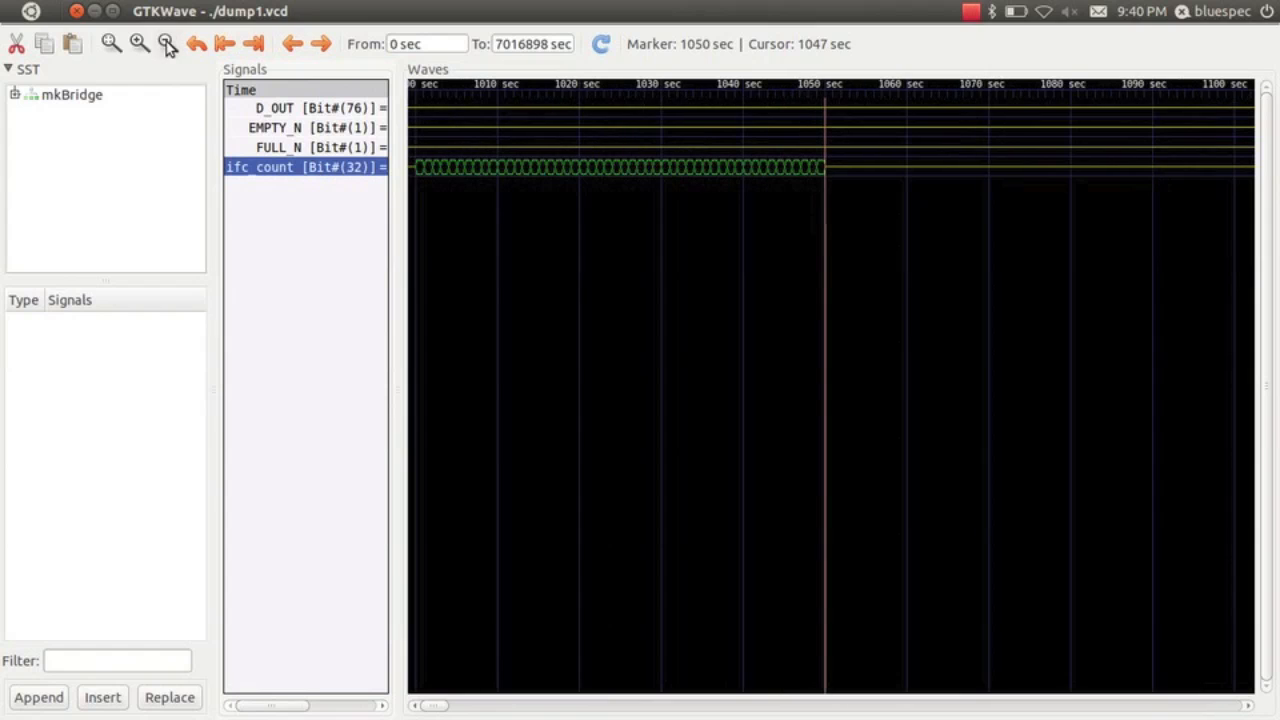
click(167, 44)
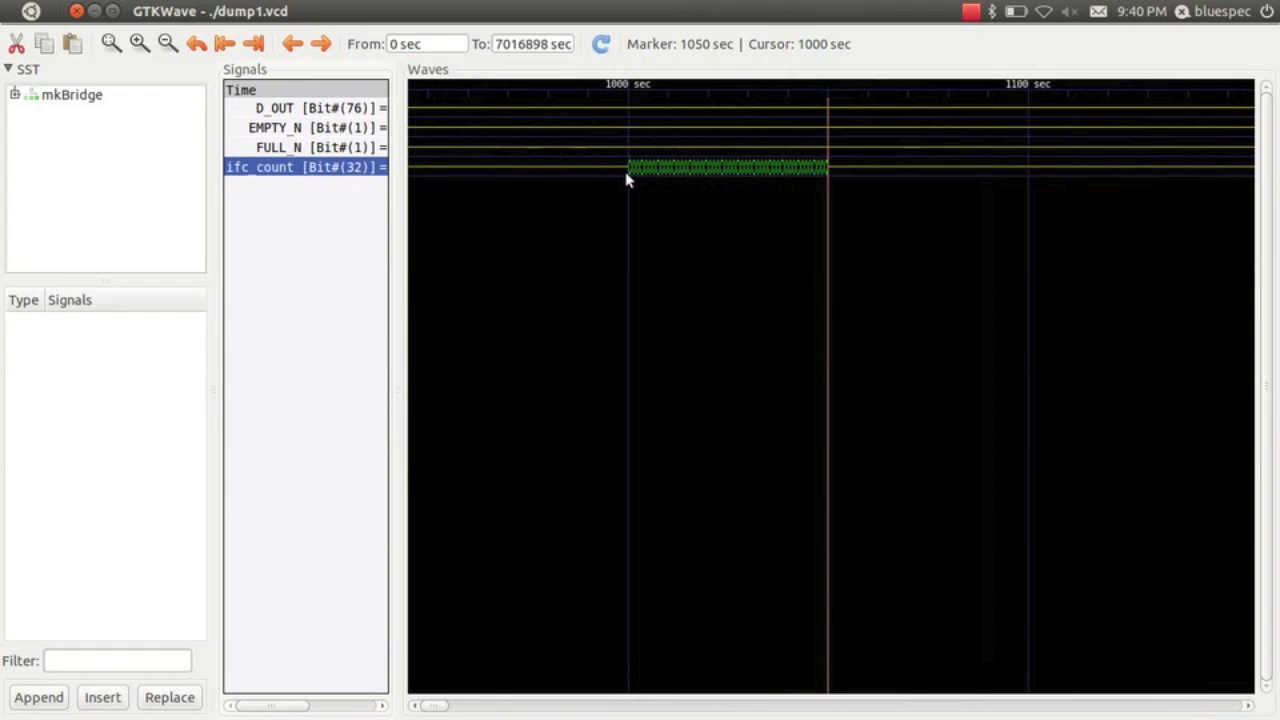
click(627, 178)
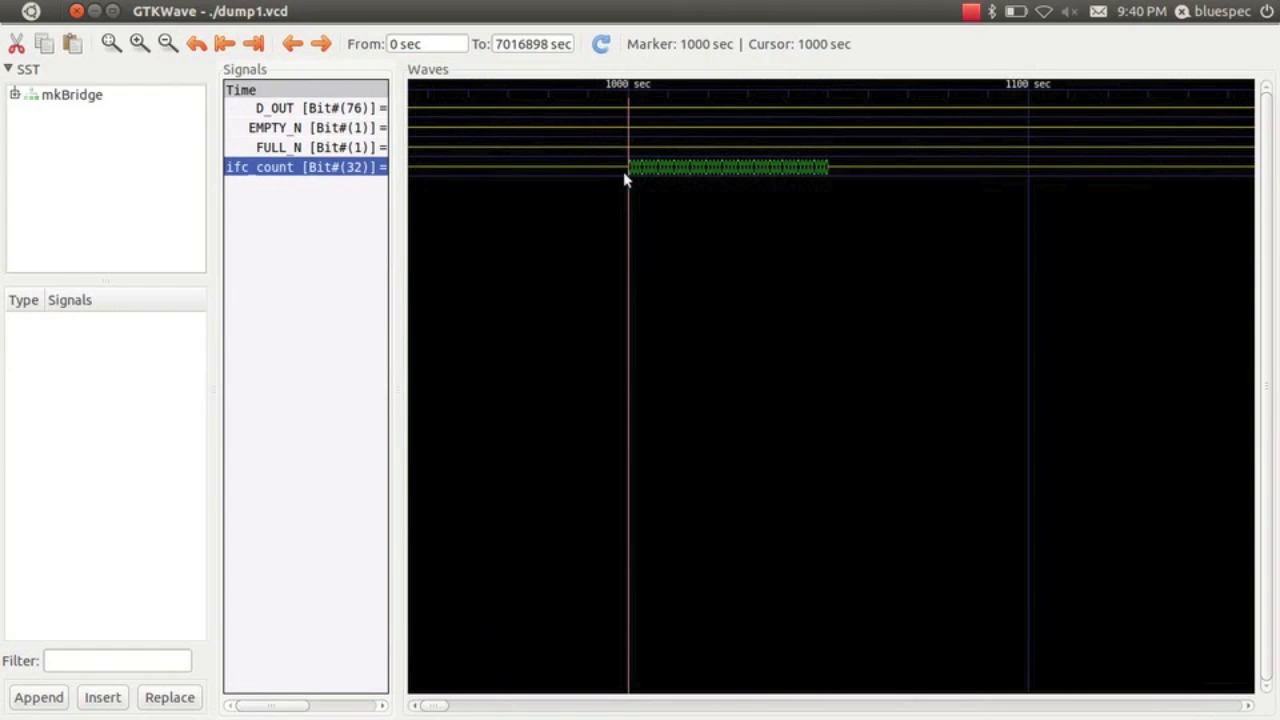
Examine the first ifc_count values after the 1000 sec marker at single-cycle detail
click(140, 45)
click(137, 47)
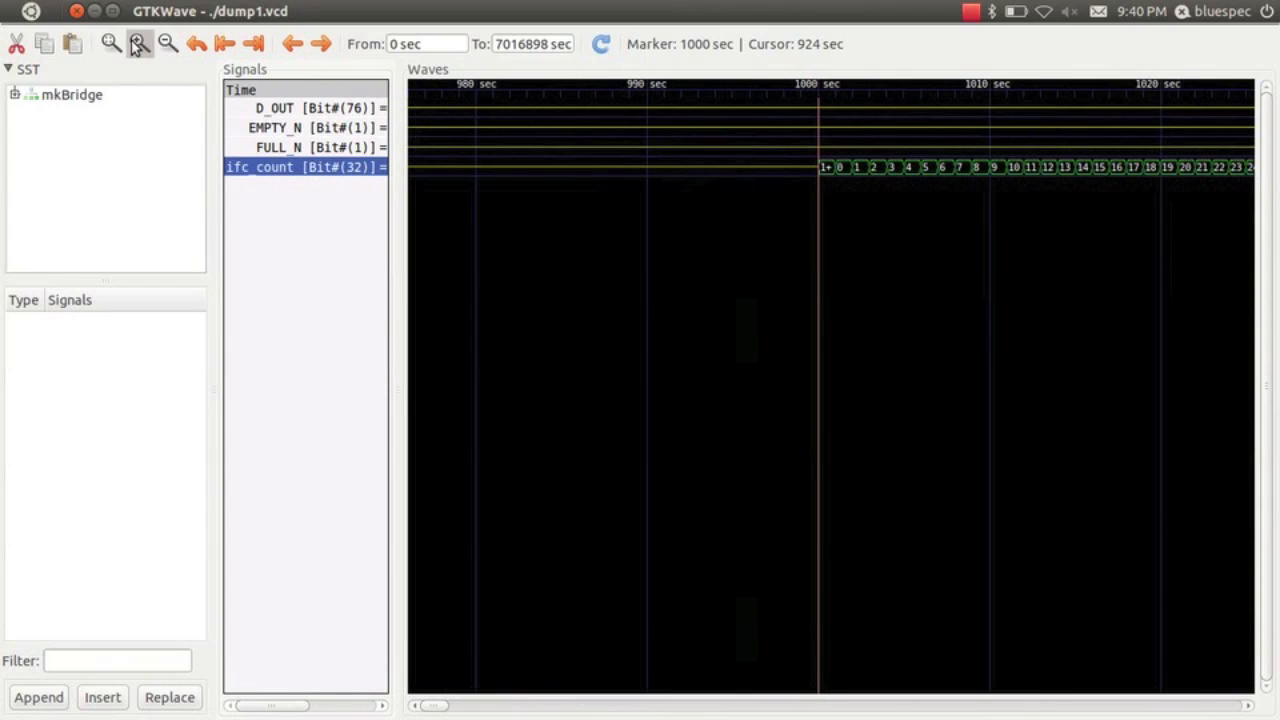
click(137, 45)
click(137, 45)
click(136, 45)
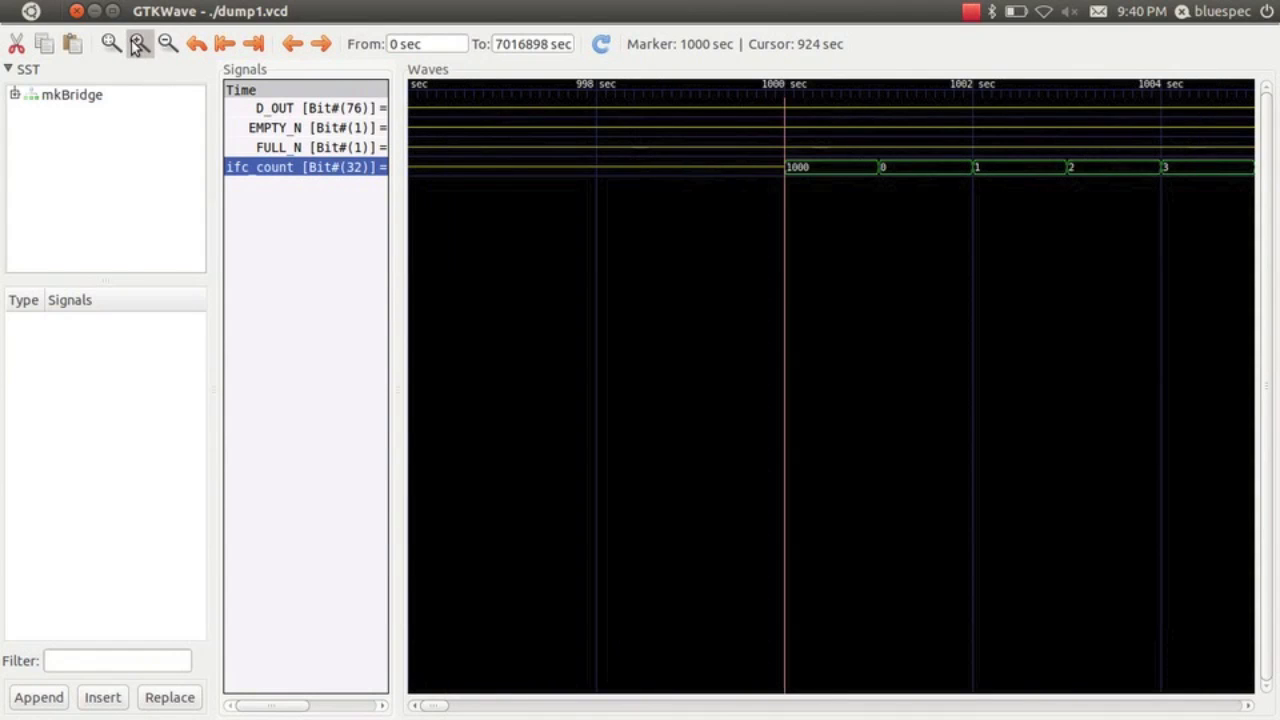
click(136, 45)
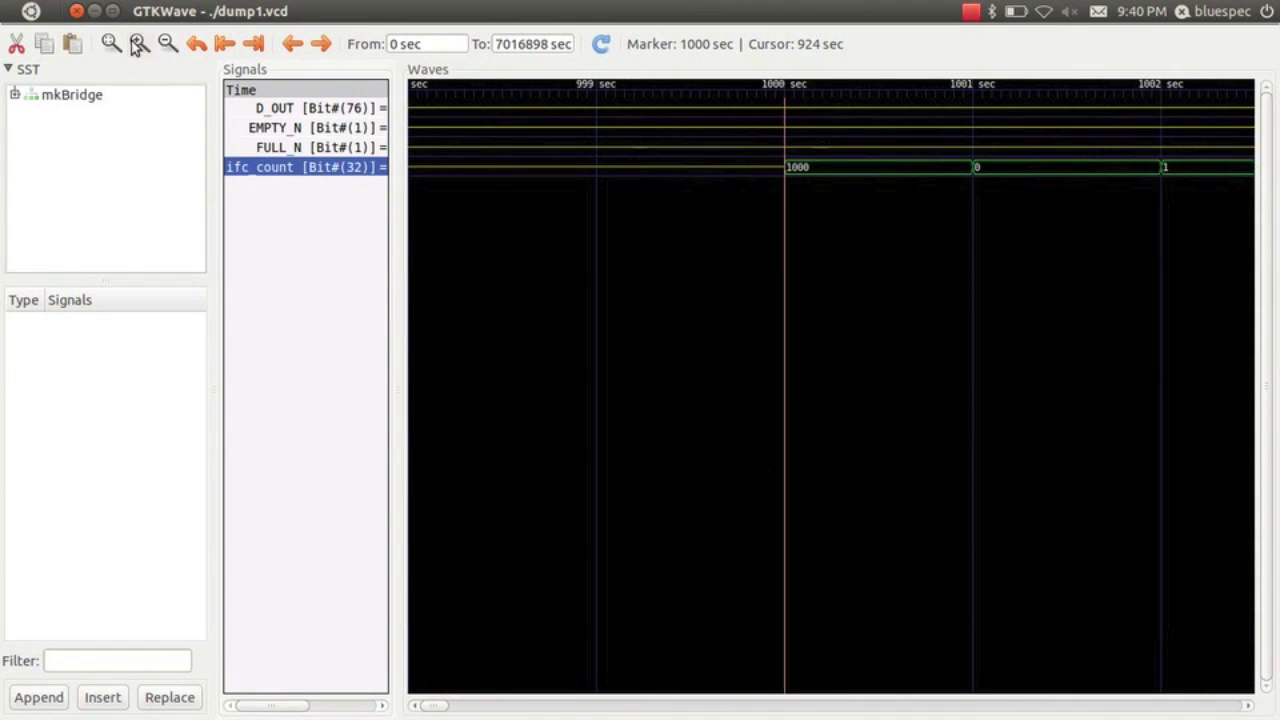